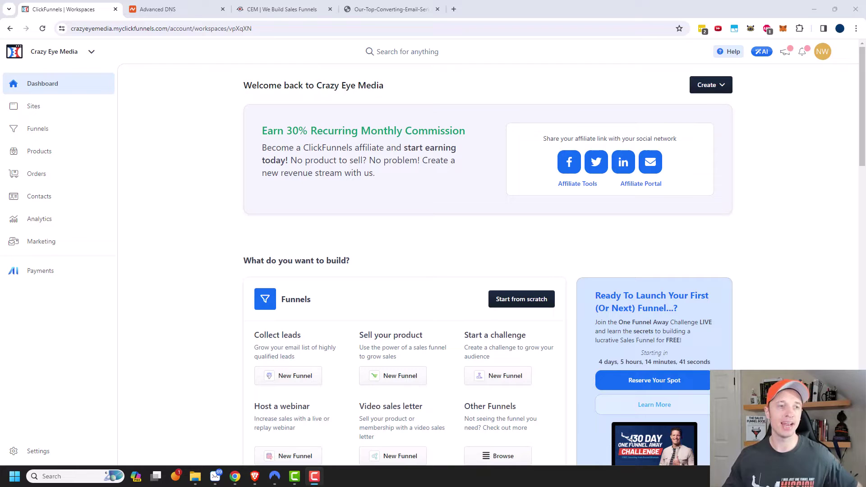
# - Go to Sites > Community and open the Getting Started group's topic list
pyautogui.click(29, 108)
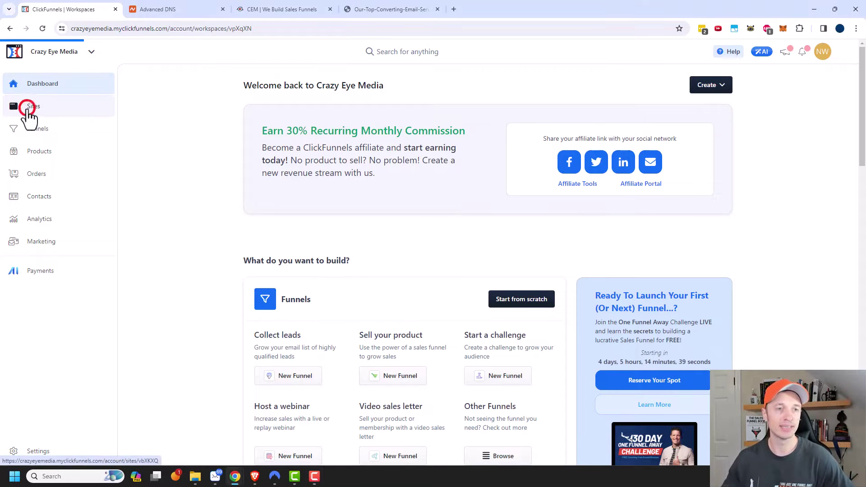
pyautogui.click(57, 139)
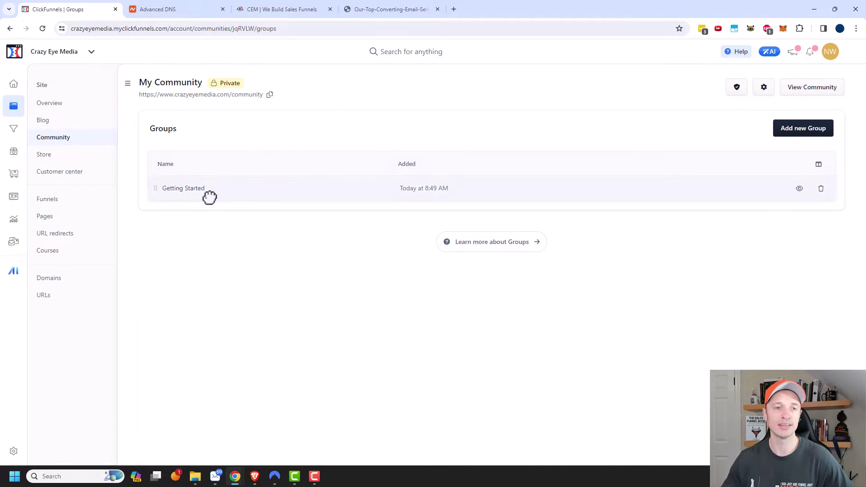
pyautogui.click(186, 191)
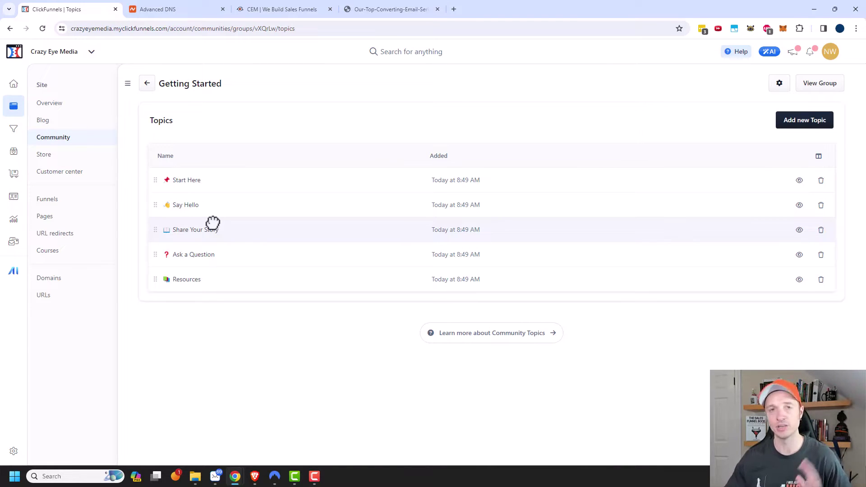
# - Delete the Getting Started group from the community
pyautogui.click(148, 85)
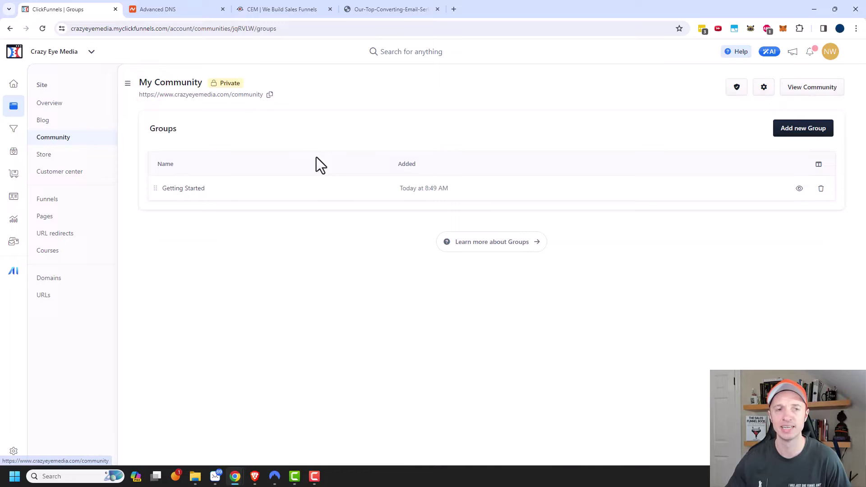
pyautogui.click(821, 190)
pyautogui.click(523, 281)
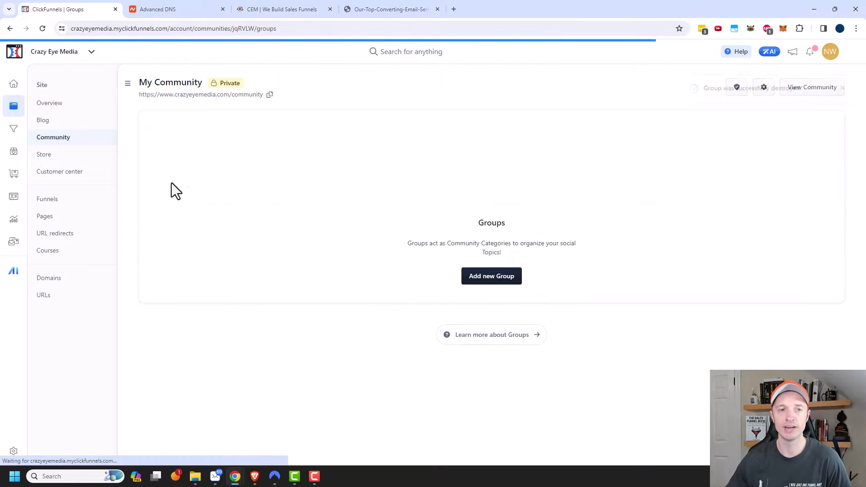
# - Add a new group named 'General Chit Chat' with a Freepik 'Chat' card image
pyautogui.click(493, 280)
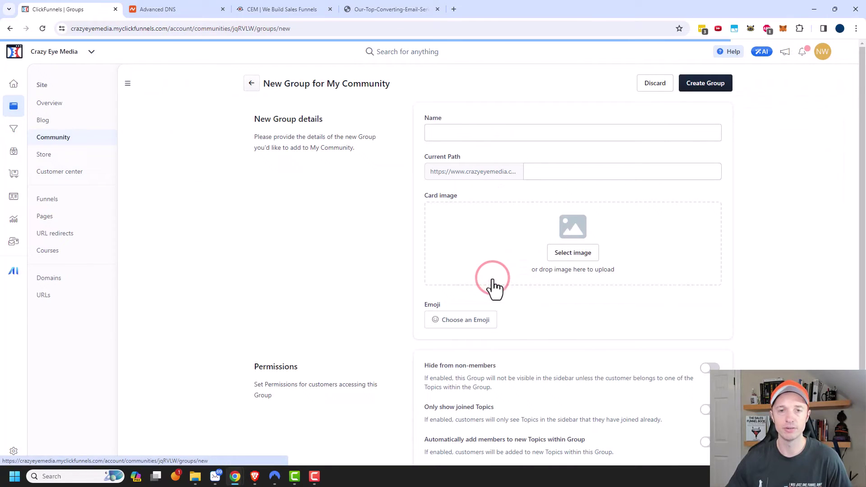
pyautogui.click(482, 135)
pyautogui.write('G')
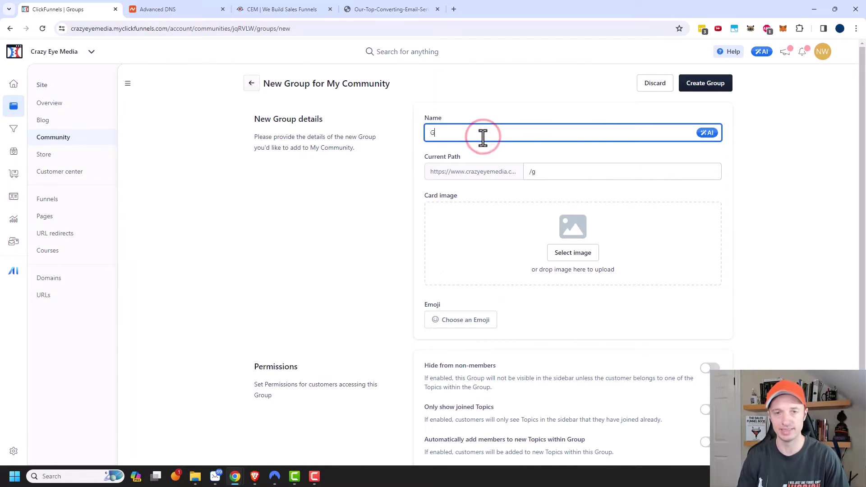
pyautogui.write('eneral Chit C')
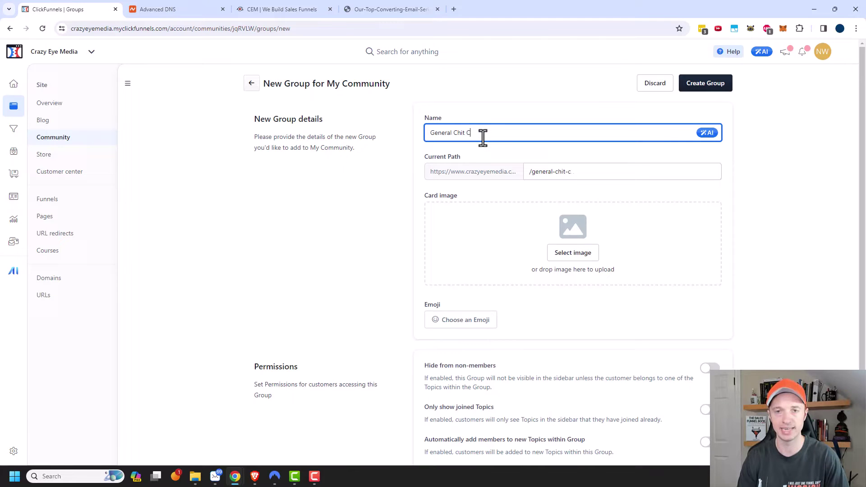
pyautogui.write('hat')
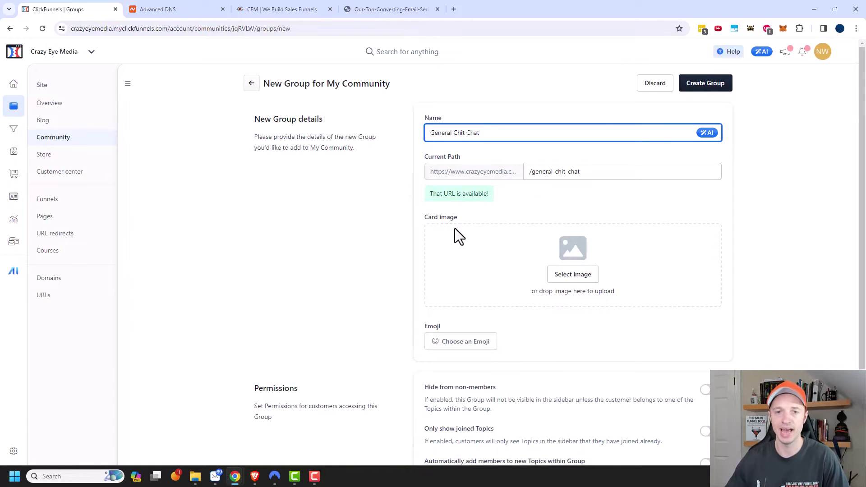
pyautogui.scroll(-1, 456, 226)
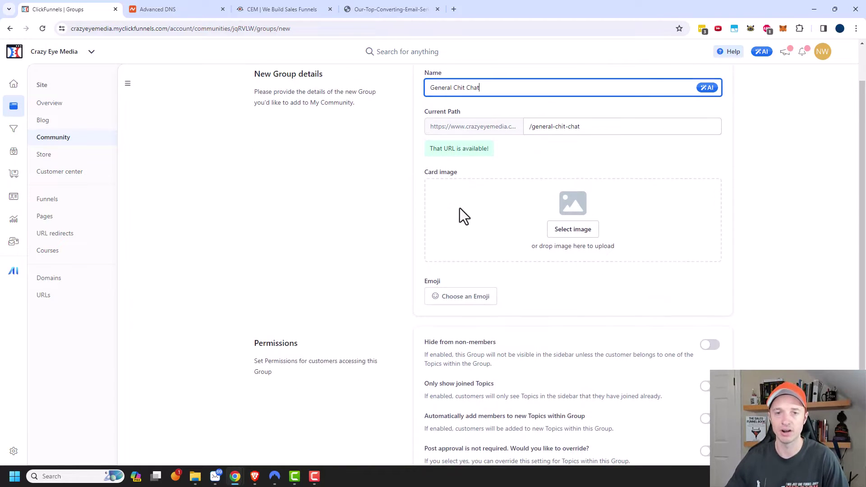
pyautogui.click(571, 234)
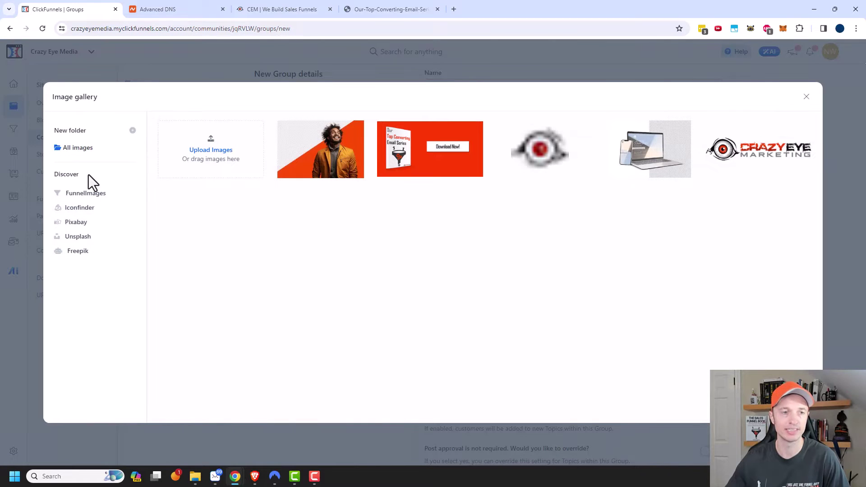
pyautogui.click(72, 251)
pyautogui.click(241, 128)
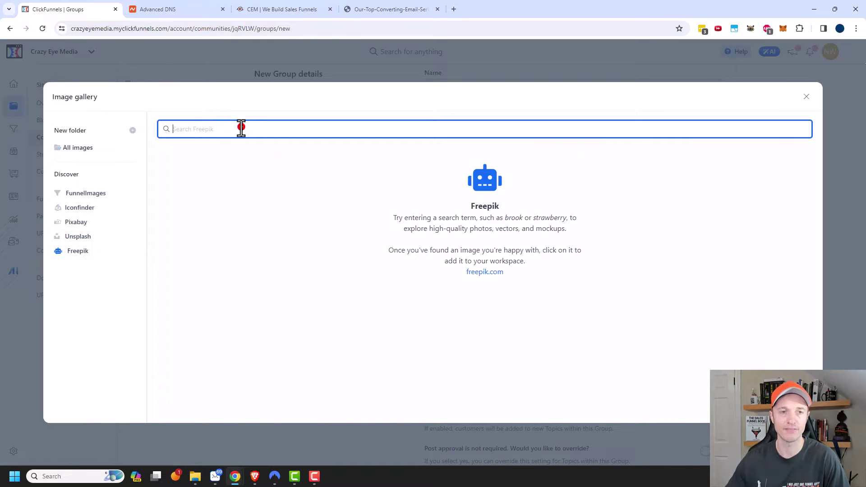
pyautogui.write('Chat')
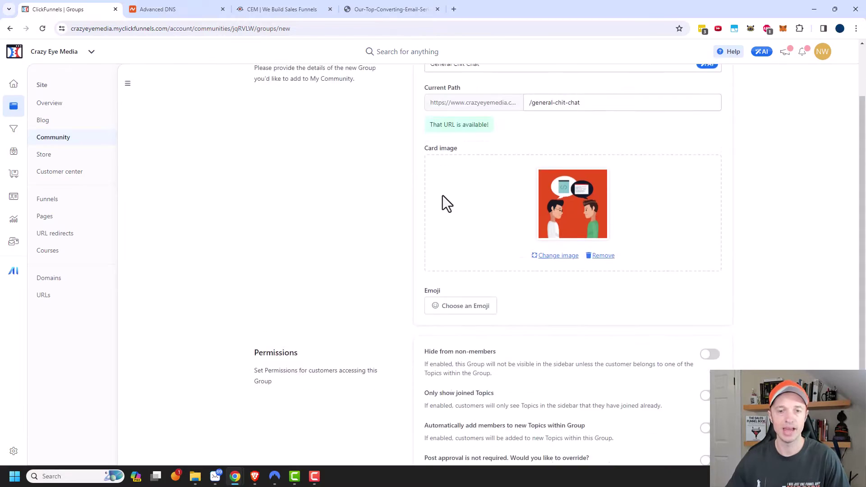
pyautogui.scroll(-2, 443, 198)
# - Set the group's emoji to Face Blowing a Kiss
pyautogui.click(463, 243)
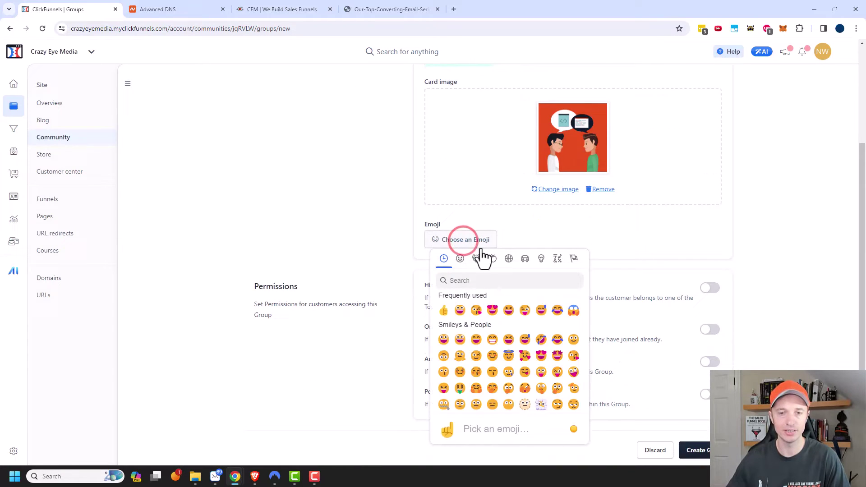
pyautogui.click(477, 312)
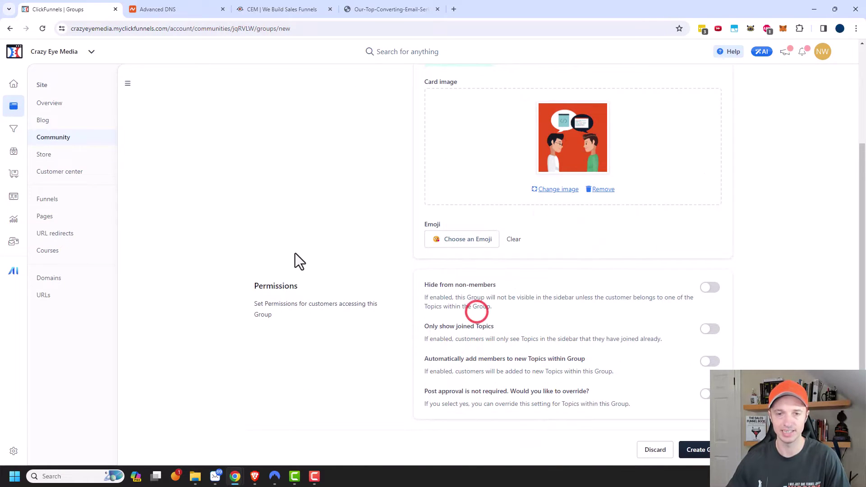
pyautogui.scroll(-1, 361, 221)
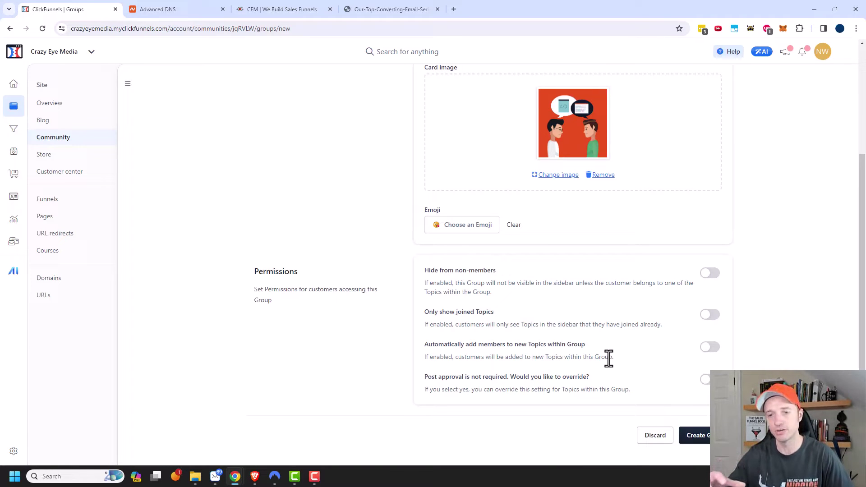
# - Switch on 'Automatically add members to new Topics within Group' for the new group
pyautogui.click(710, 349)
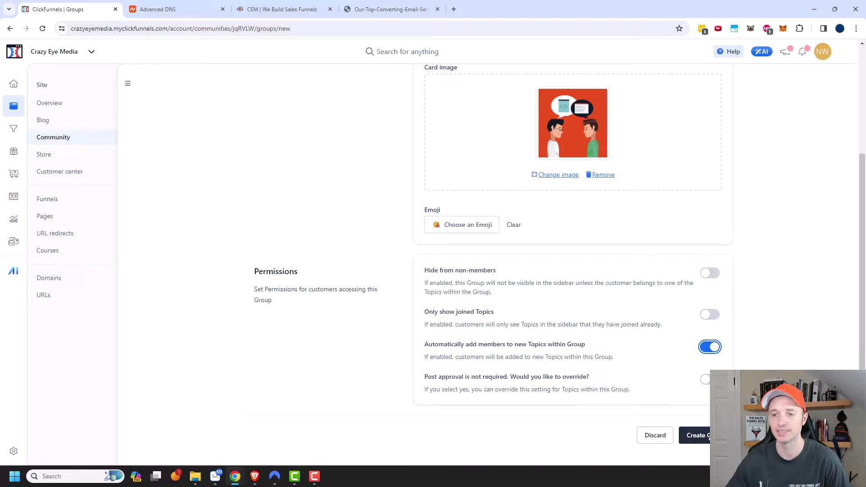
# - Save the General Chit Chat group and start a topic named 'Chat Here!' (path /chat-here)
pyautogui.click(699, 436)
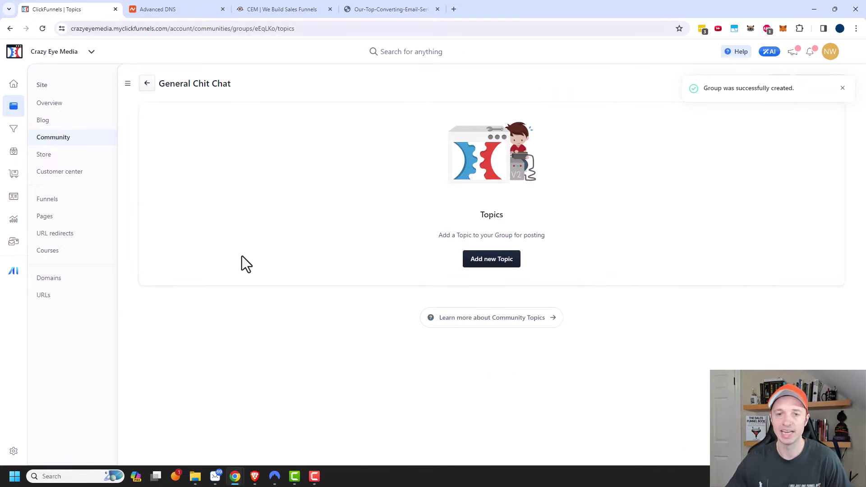
pyautogui.click(501, 262)
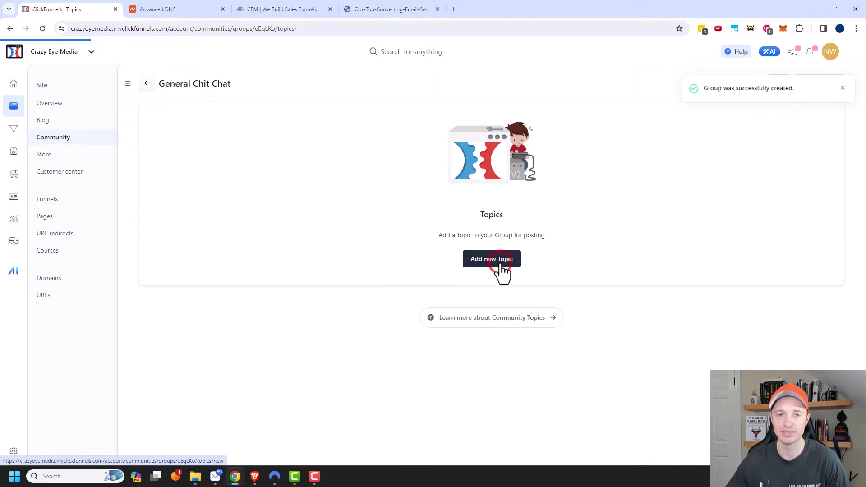
pyautogui.click(497, 130)
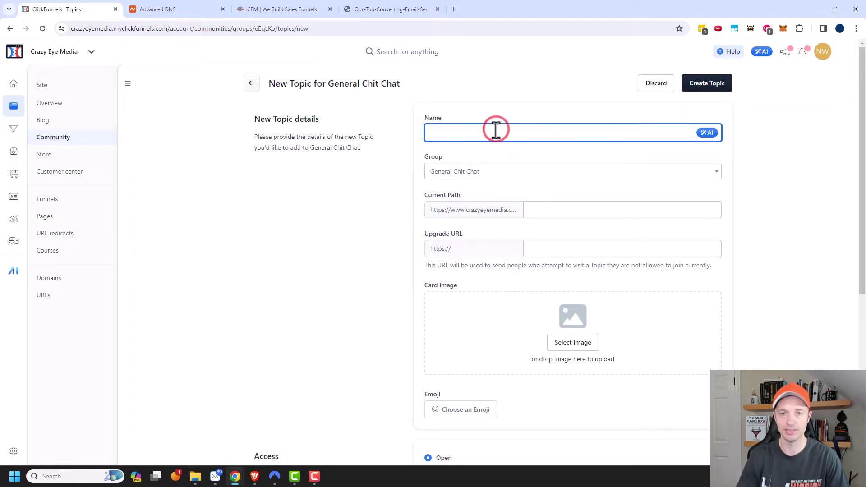
pyautogui.write('Chat Here!')
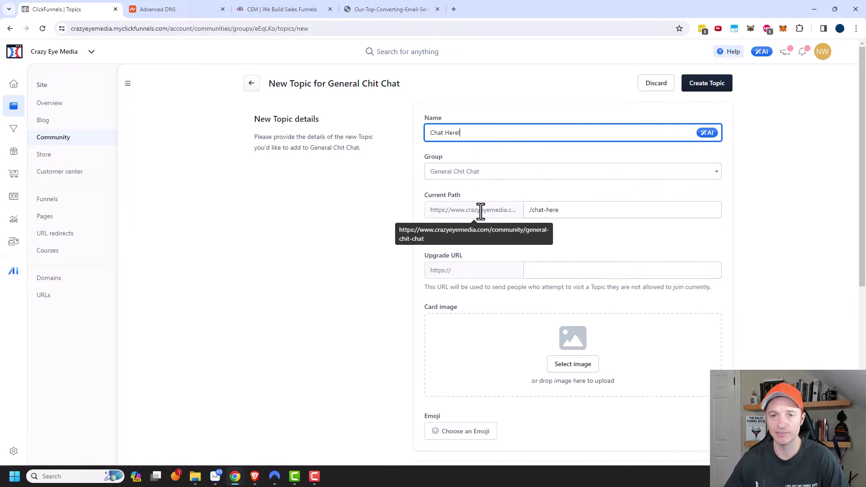
pyautogui.scroll(-1, 548, 218)
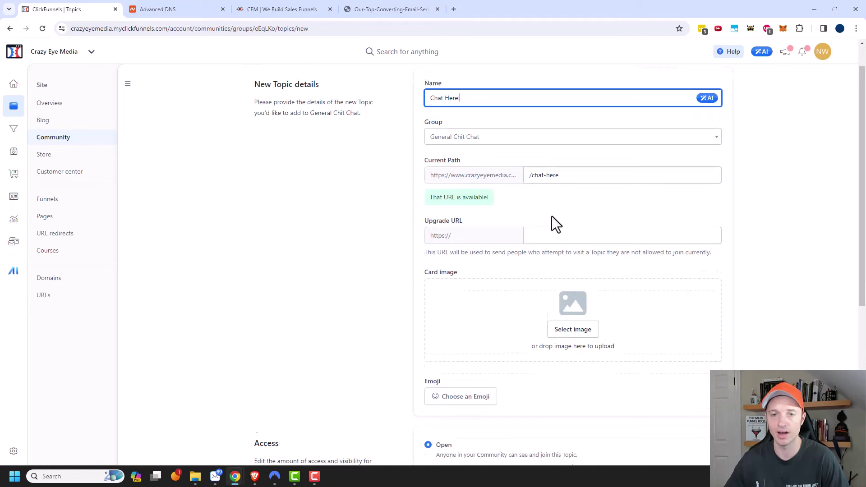
pyautogui.scroll(-1, 385, 263)
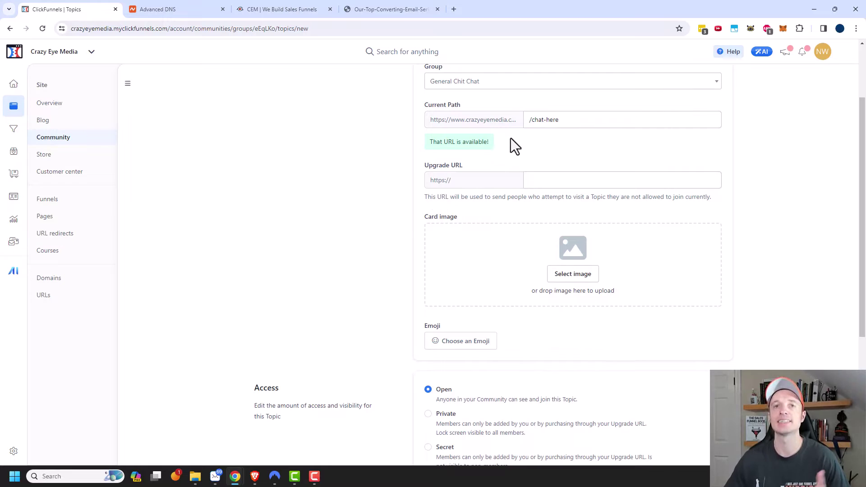
pyautogui.scroll(2, 505, 197)
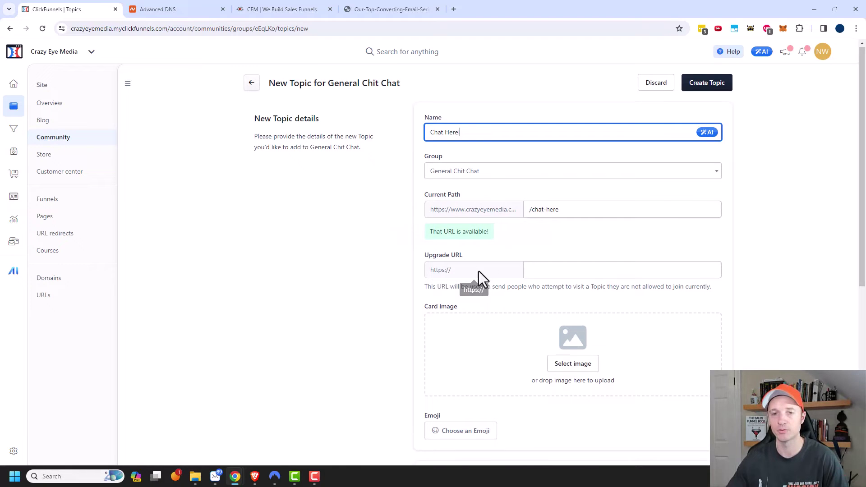
pyautogui.scroll(-1, 479, 271)
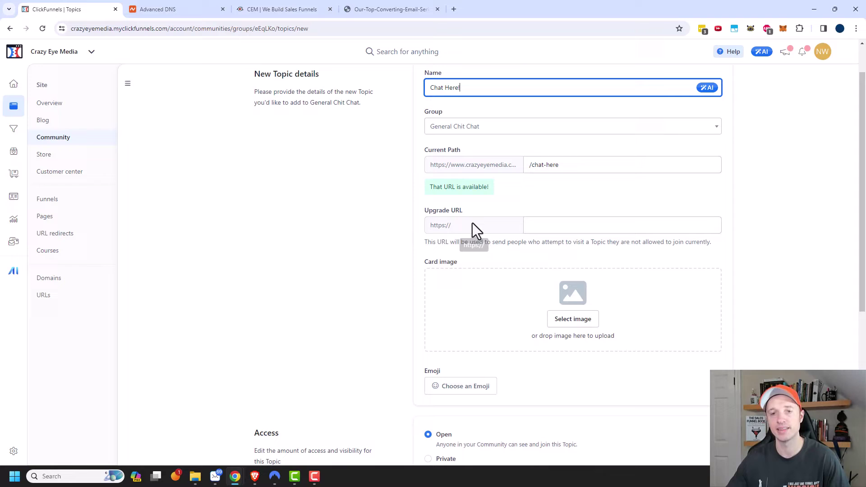
pyautogui.scroll(-1, 456, 227)
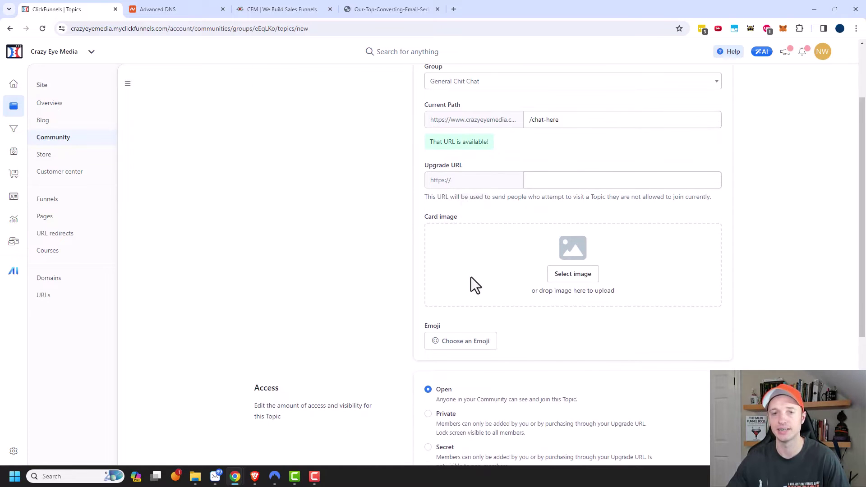
pyautogui.scroll(-3, 454, 234)
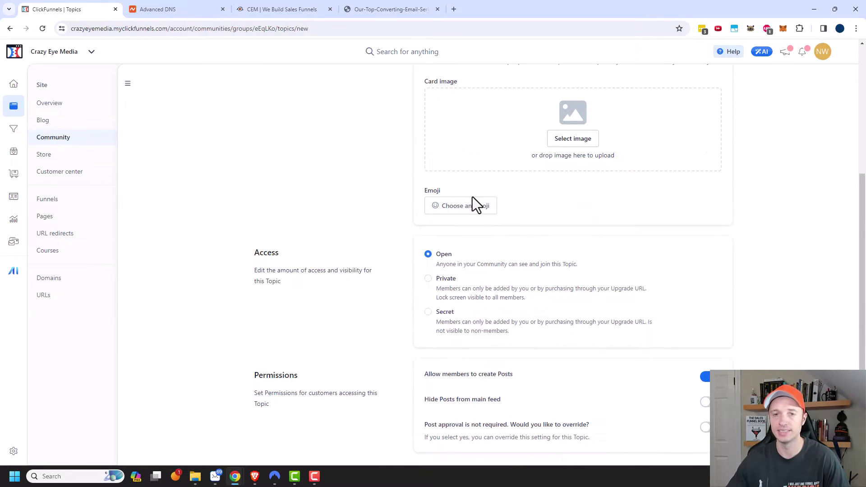
pyautogui.click(483, 209)
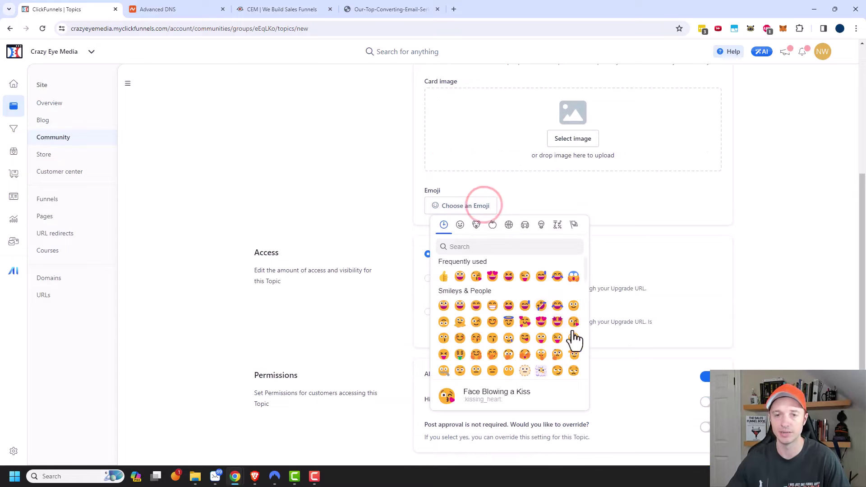
pyautogui.click(558, 339)
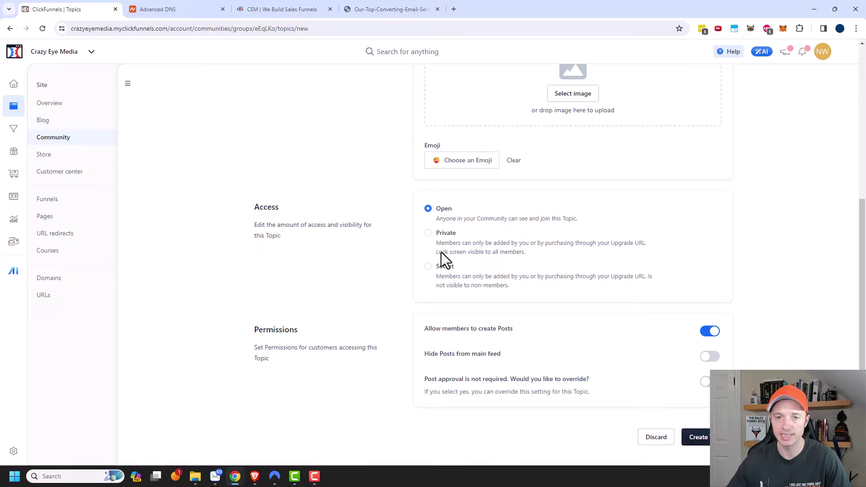
pyautogui.rightClick(645, 248)
pyautogui.click(620, 253)
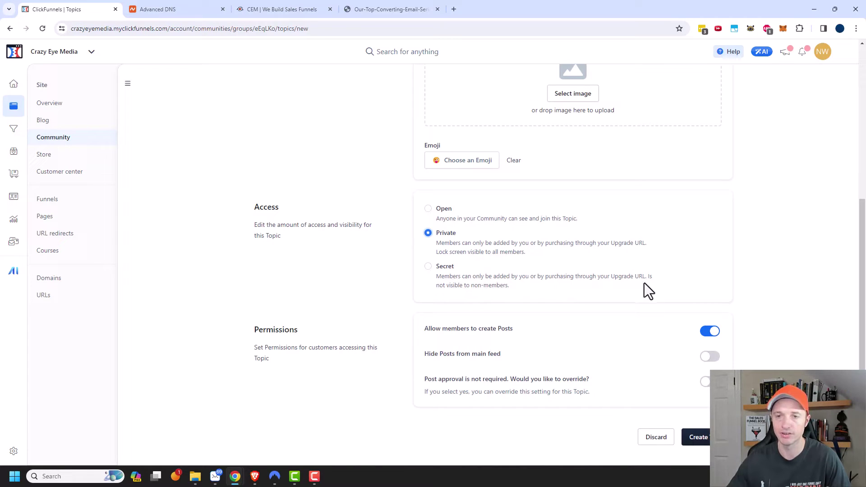
pyautogui.click(429, 210)
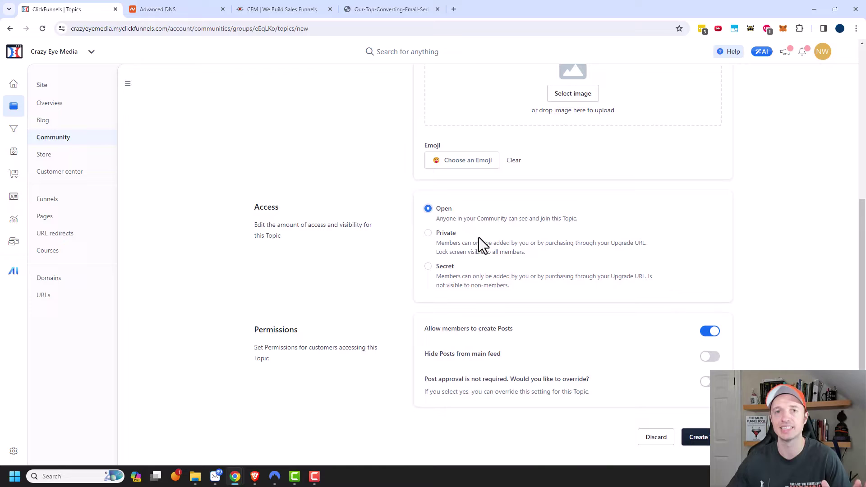
pyautogui.scroll(-1, 509, 252)
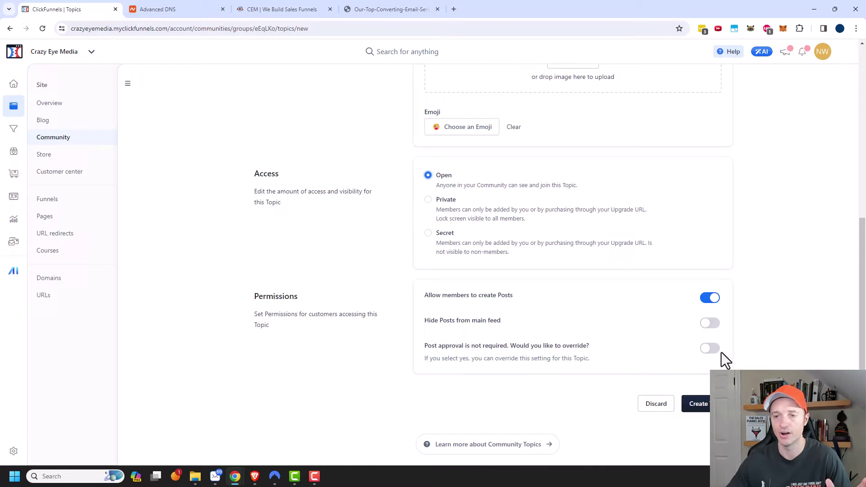
# - Create the Chat Here! topic, then open the live community and request an admin contact
pyautogui.click(704, 408)
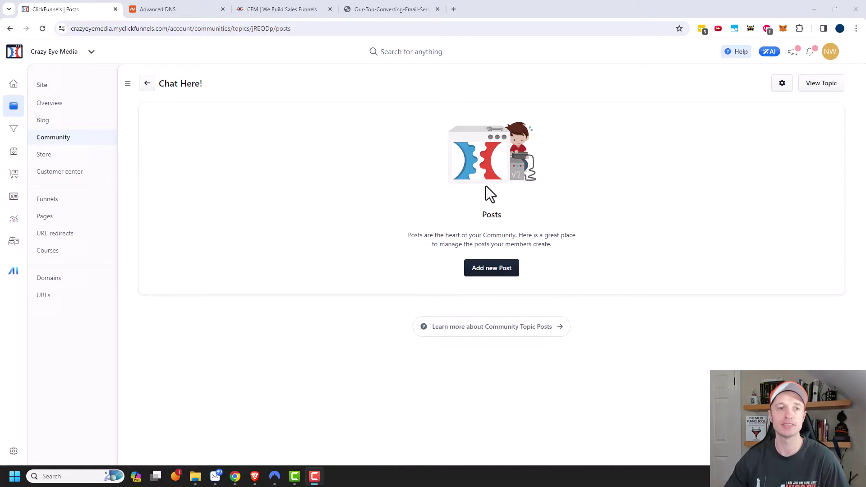
pyautogui.click(150, 87)
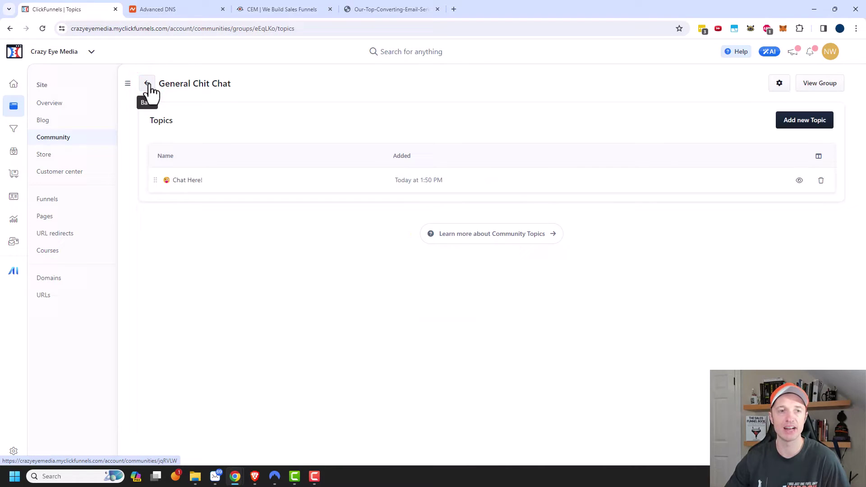
pyautogui.click(149, 86)
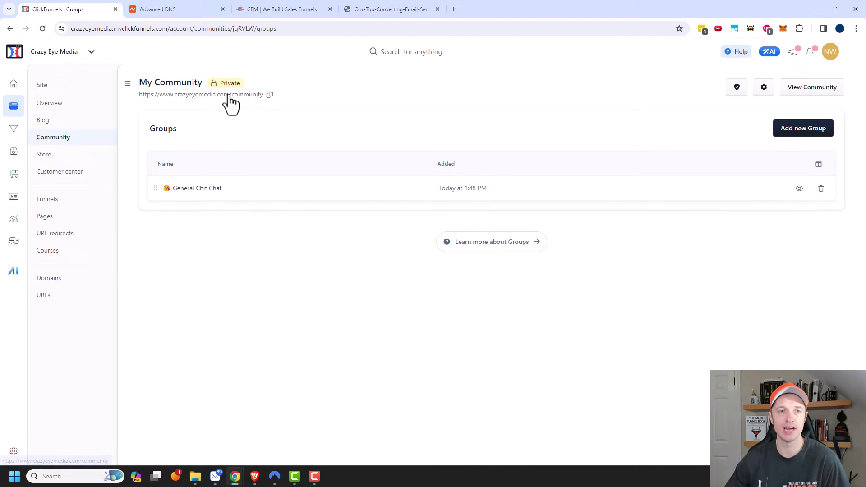
pyautogui.click(256, 95)
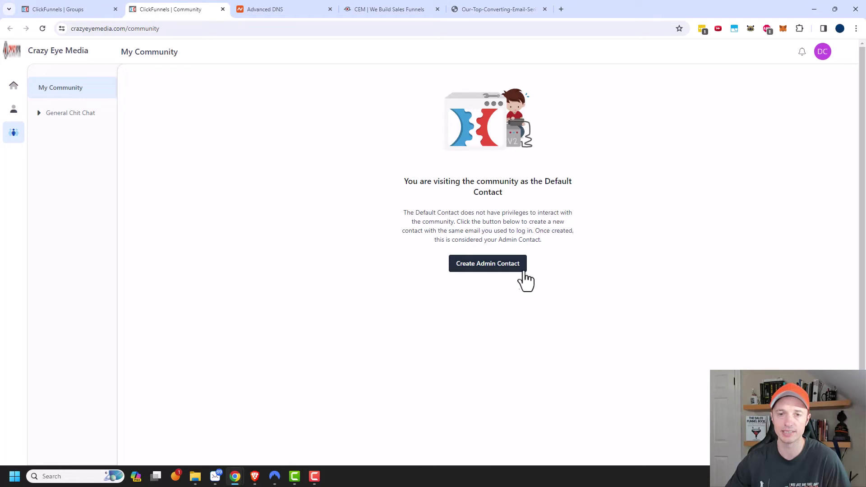
pyautogui.click(482, 267)
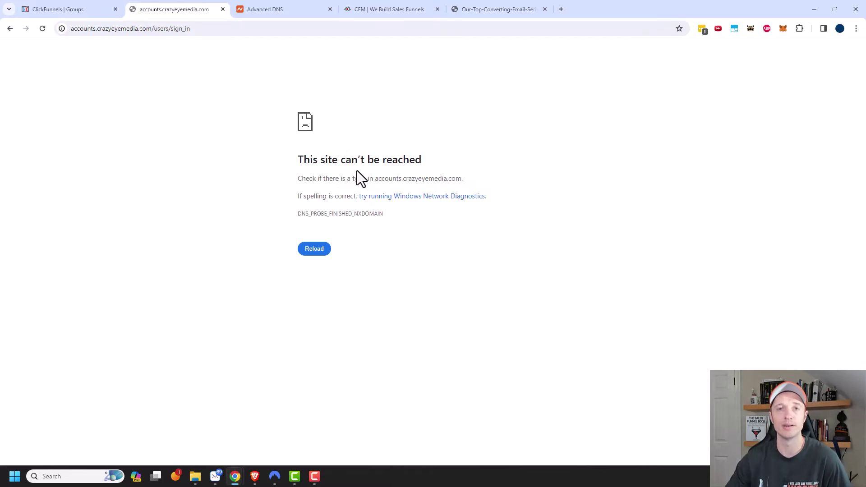
# - Add a contact with the admin's pasted e-mail address and first name
pyautogui.click(90, 9)
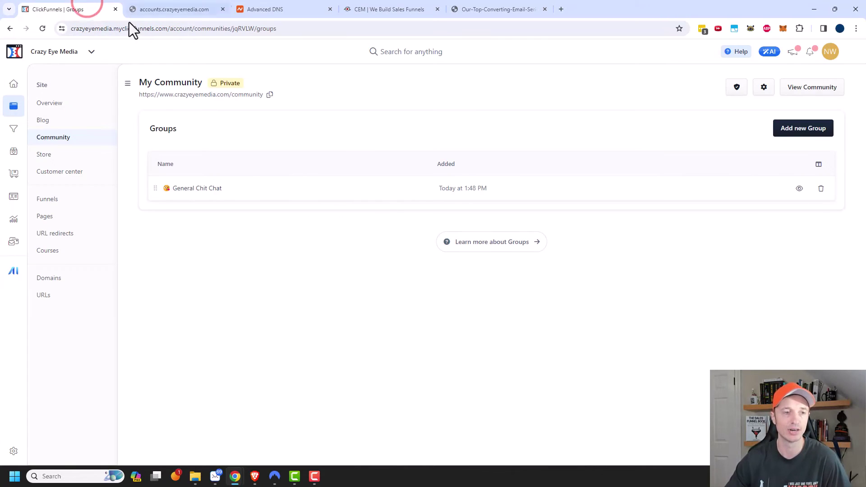
pyautogui.click(14, 201)
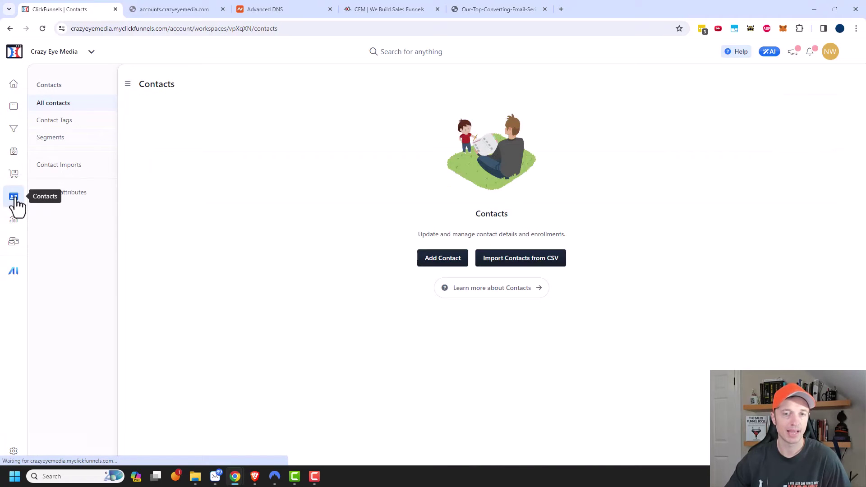
pyautogui.click(461, 265)
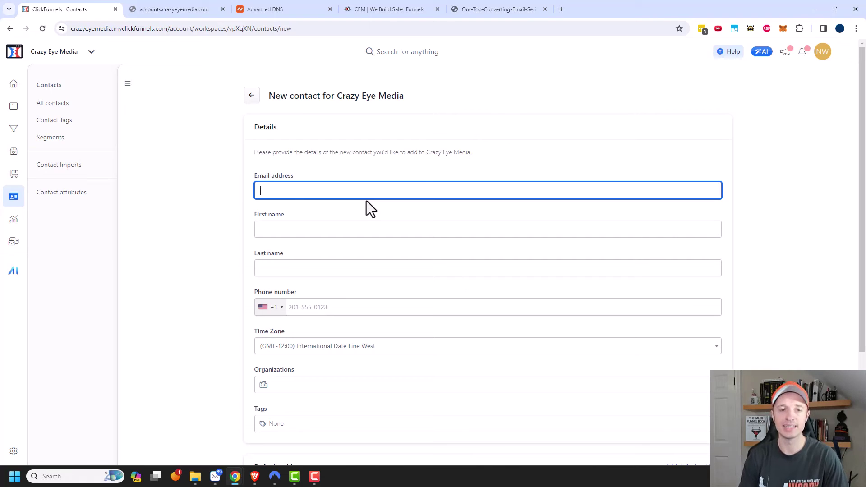
pyautogui.hotkey('ctrl', 'v')
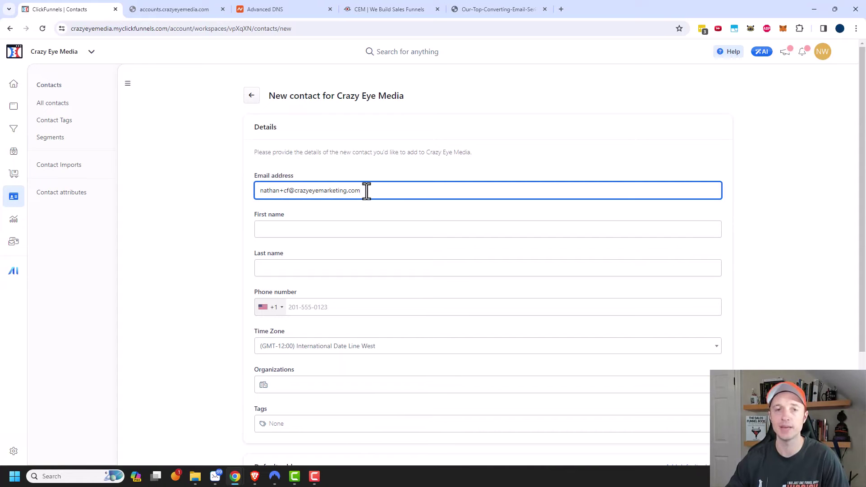
pyautogui.scroll(-1, 329, 163)
pyautogui.click(329, 182)
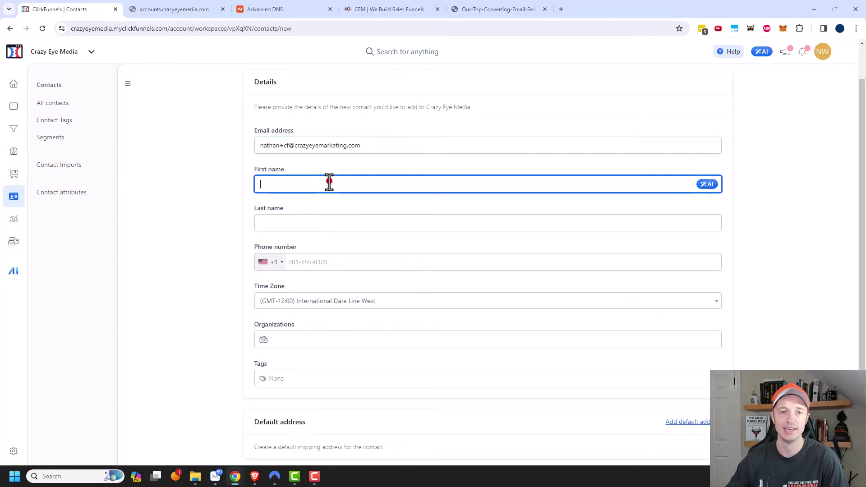
pyautogui.write('Natha')
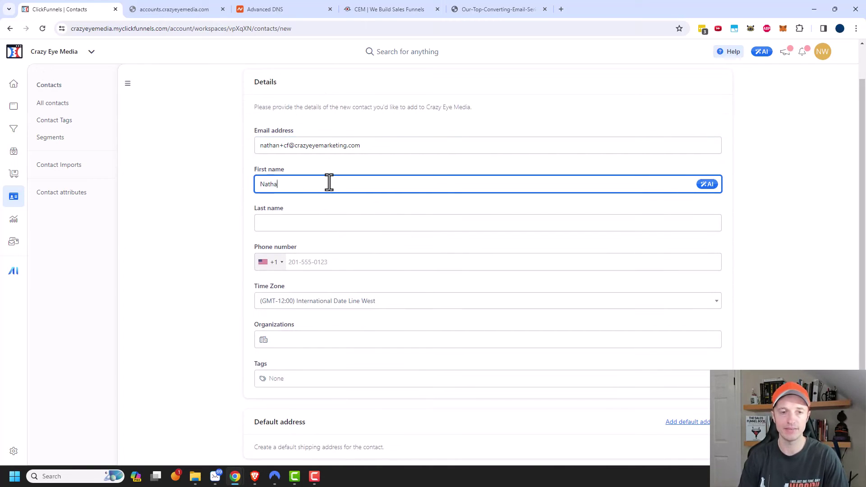
pyautogui.write('n')
pyautogui.scroll(-15, 624, 367)
pyautogui.click(698, 435)
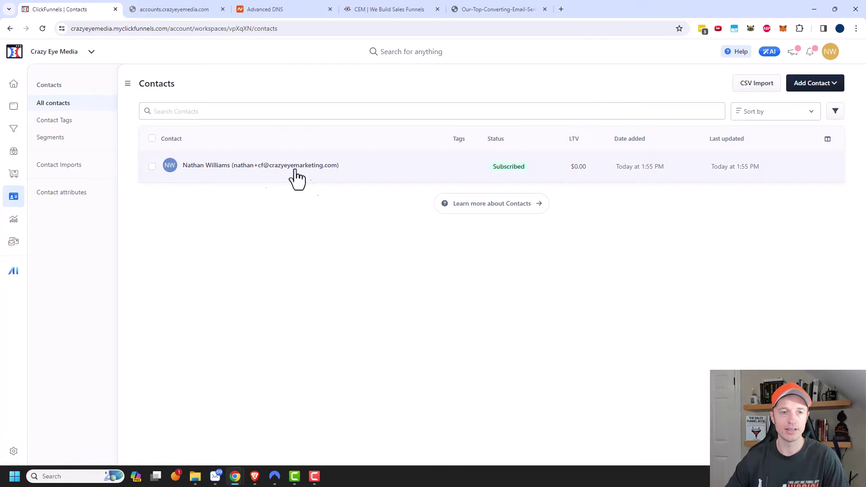
# - Open the live community in a new tab and go to General Chit Chat's Chat Here! topic
pyautogui.click(16, 109)
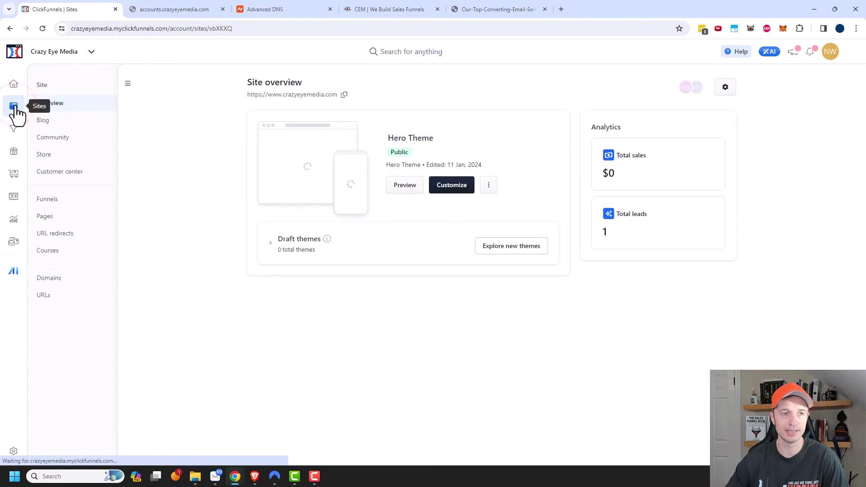
pyautogui.click(62, 136)
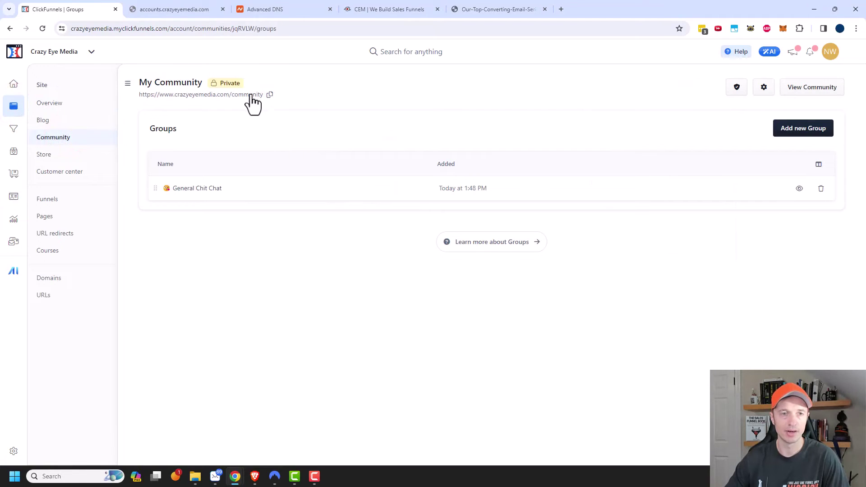
pyautogui.click(250, 96)
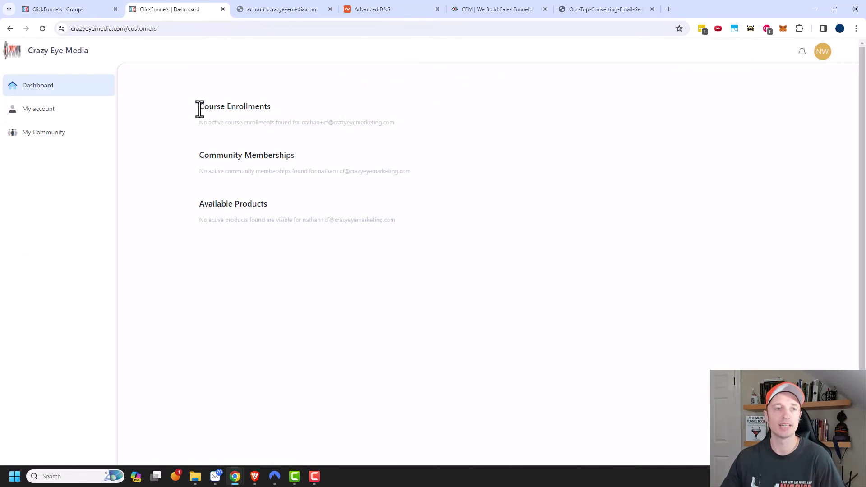
pyautogui.click(59, 133)
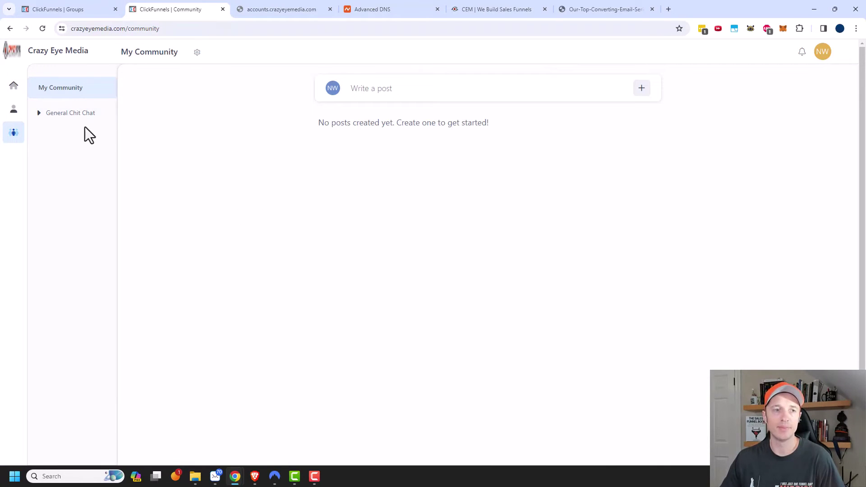
pyautogui.click(75, 118)
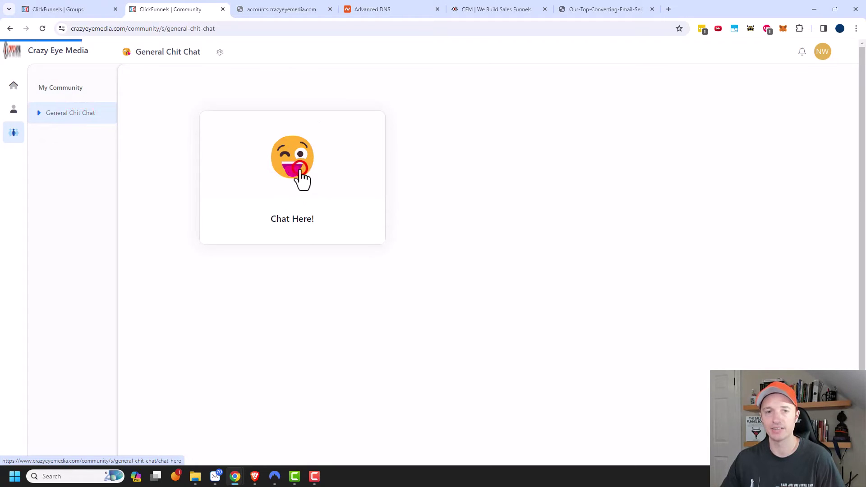
pyautogui.click(300, 178)
# - Write and publish a first post beginning 'This is the first' in Chat Here!
pyautogui.click(403, 95)
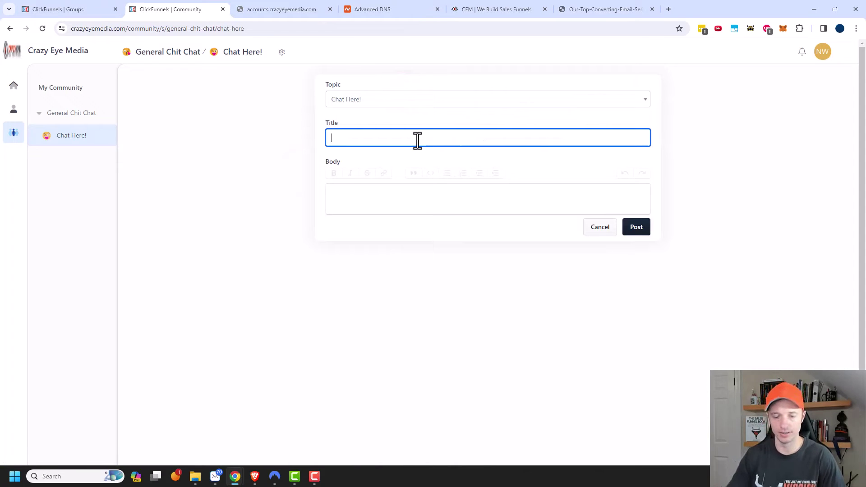
pyautogui.write('This is the first post')
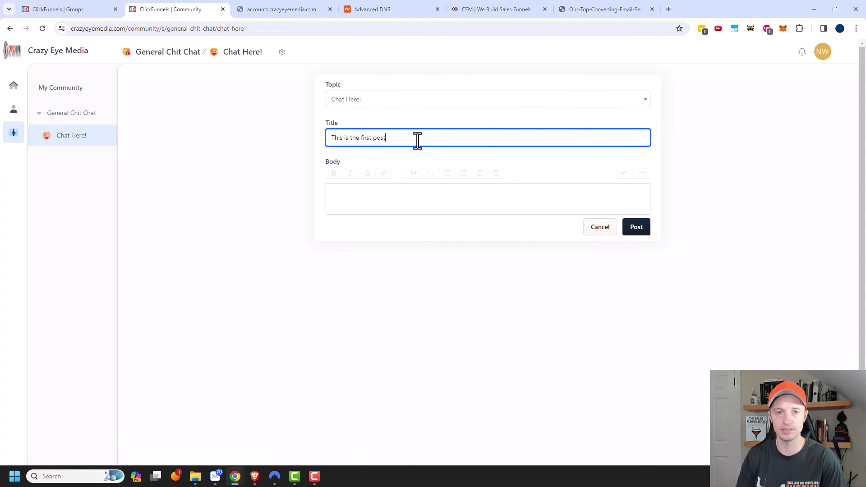
pyautogui.press('Tab')
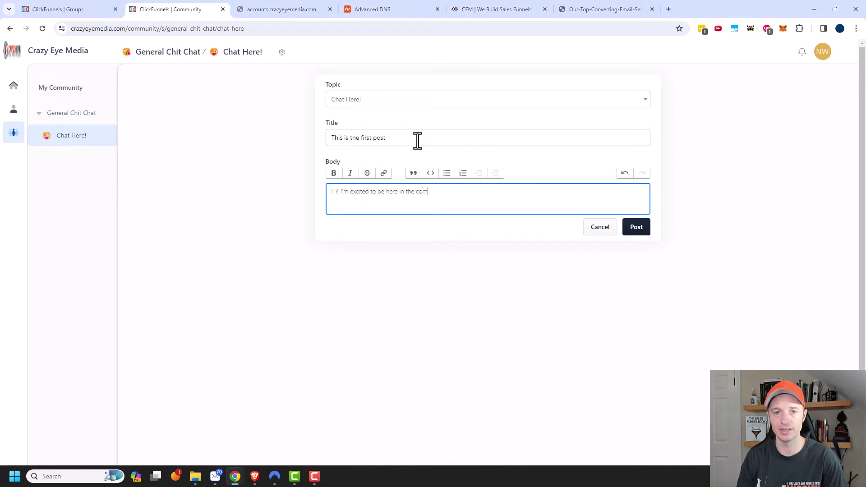
pyautogui.click(636, 227)
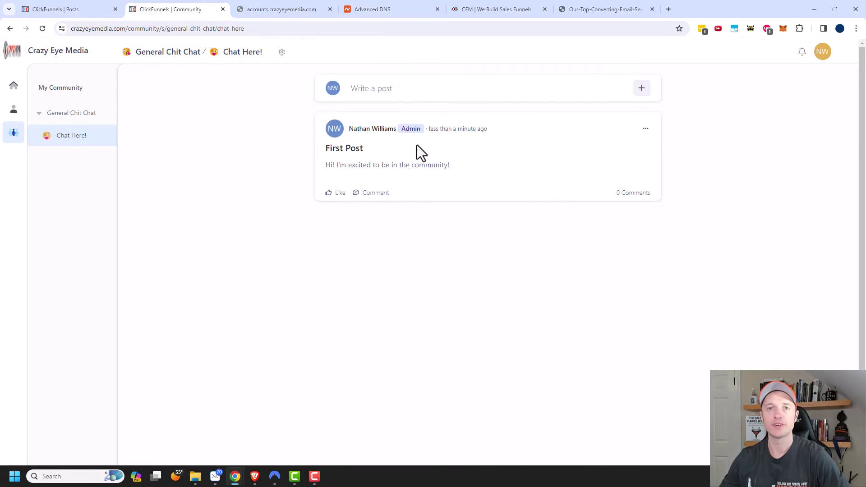
# - Like the First Post, then return to the General Chit Chat group page
pyautogui.click(370, 193)
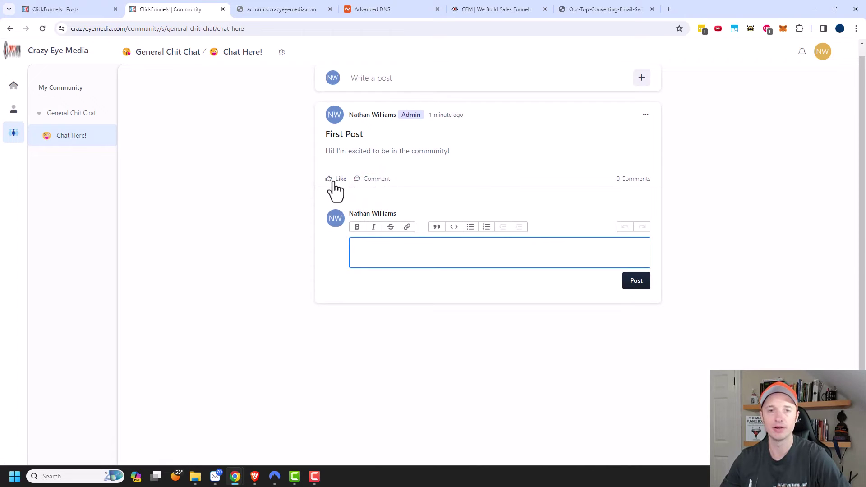
pyautogui.click(336, 178)
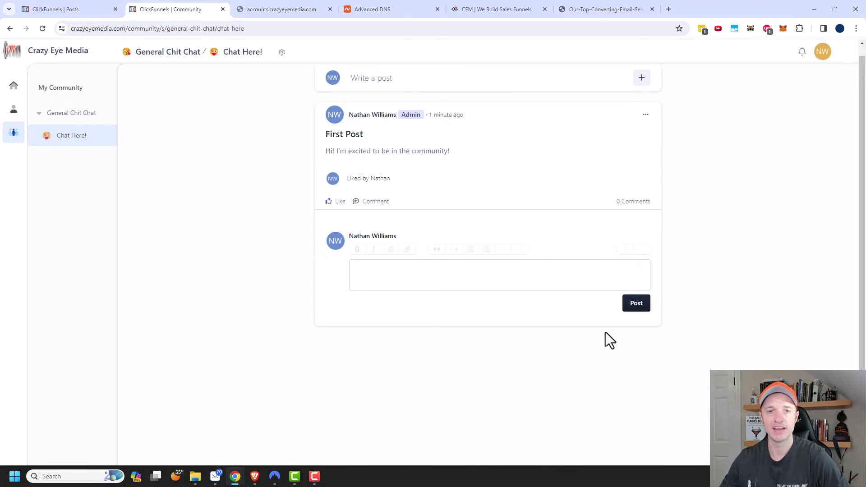
pyautogui.click(65, 89)
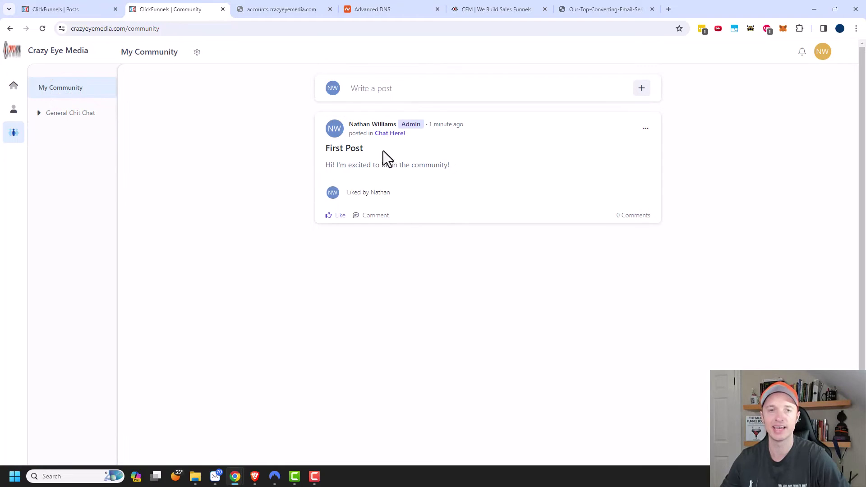
pyautogui.click(37, 113)
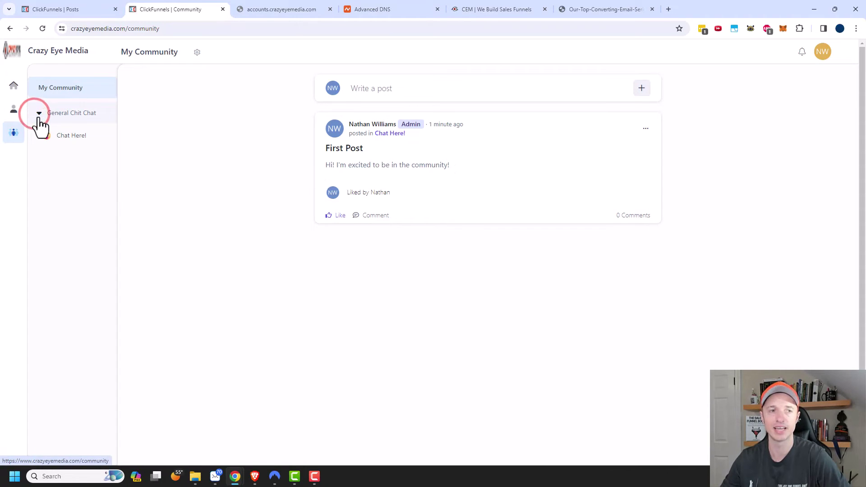
pyautogui.click(38, 113)
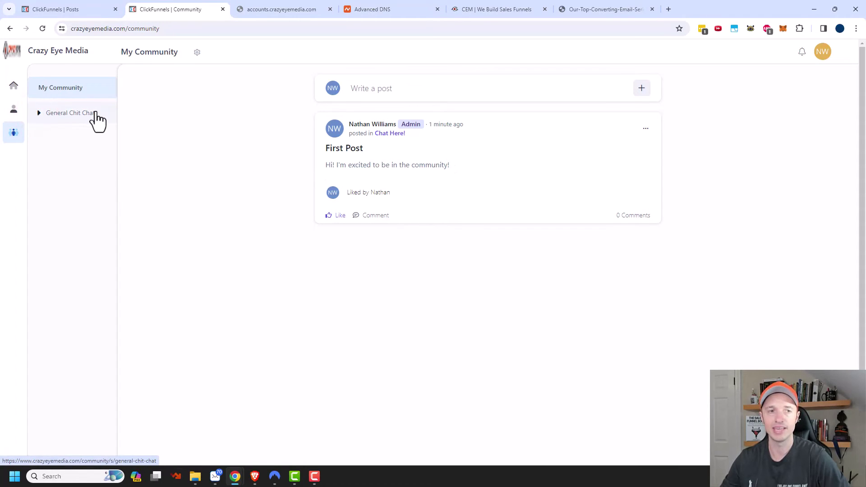
pyautogui.click(77, 114)
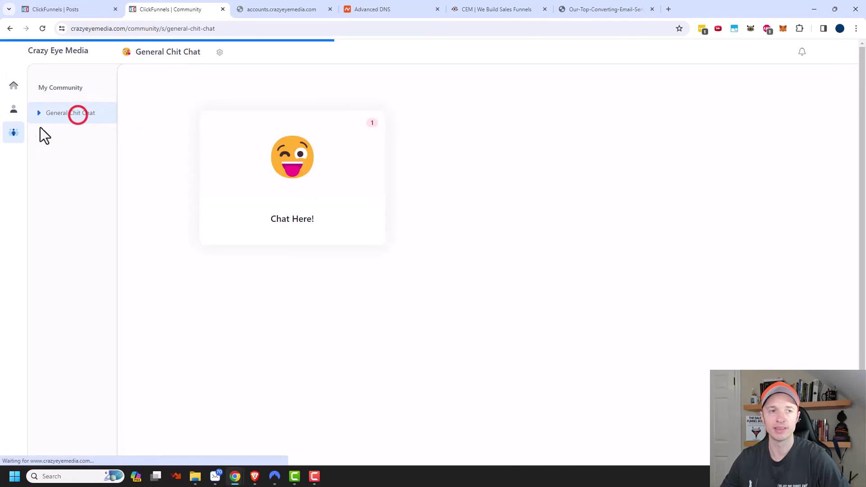
# - Create a second group named 'Training', then view the live Chat Here! topic feed
pyautogui.click(79, 10)
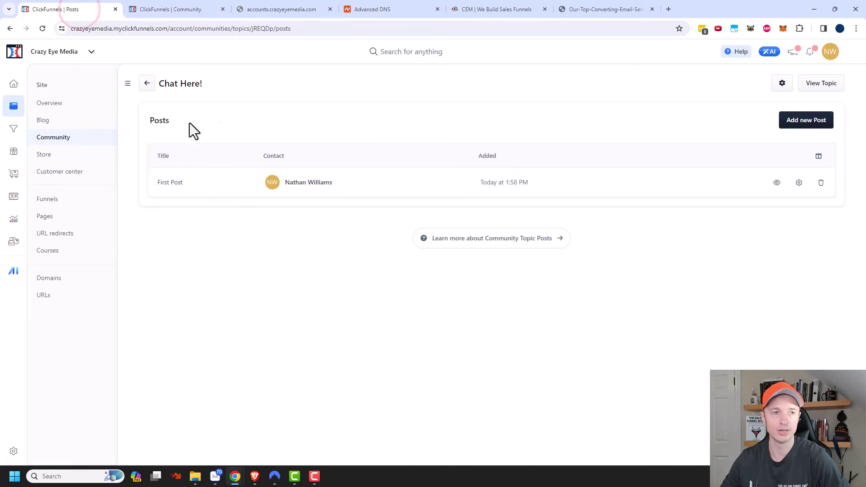
pyautogui.click(75, 137)
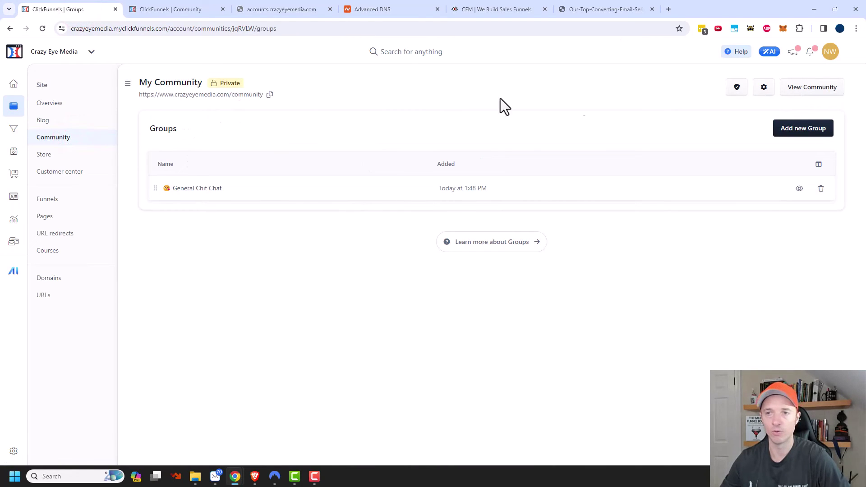
pyautogui.click(805, 127)
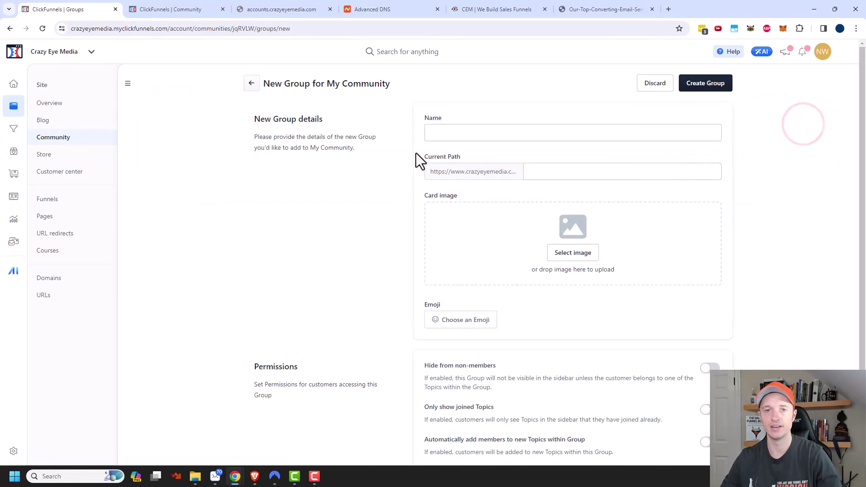
pyautogui.click(466, 135)
pyautogui.write('Training')
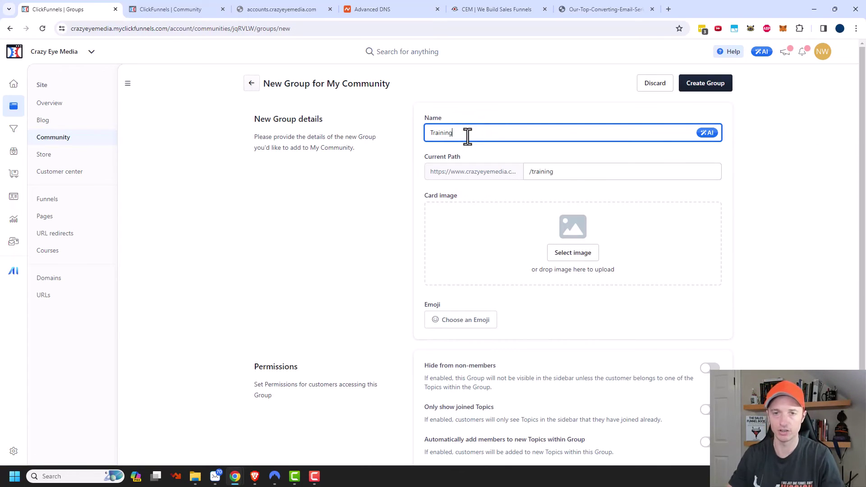
pyautogui.scroll(-2, 327, 291)
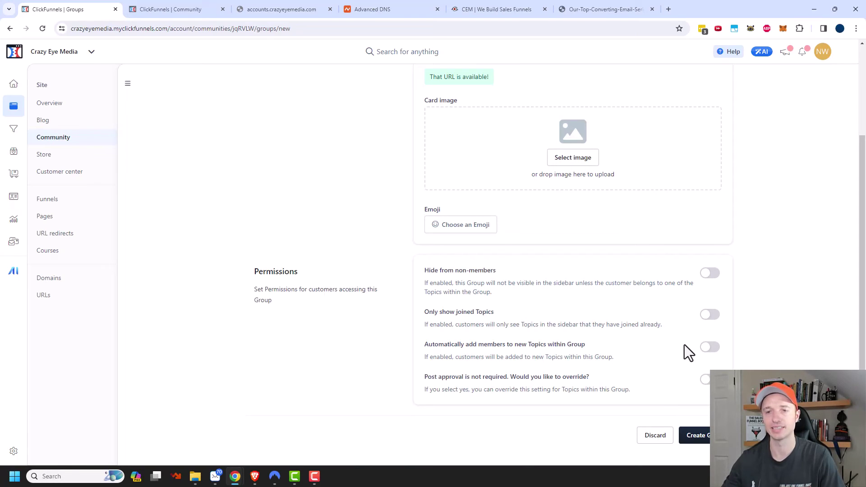
pyautogui.click(700, 435)
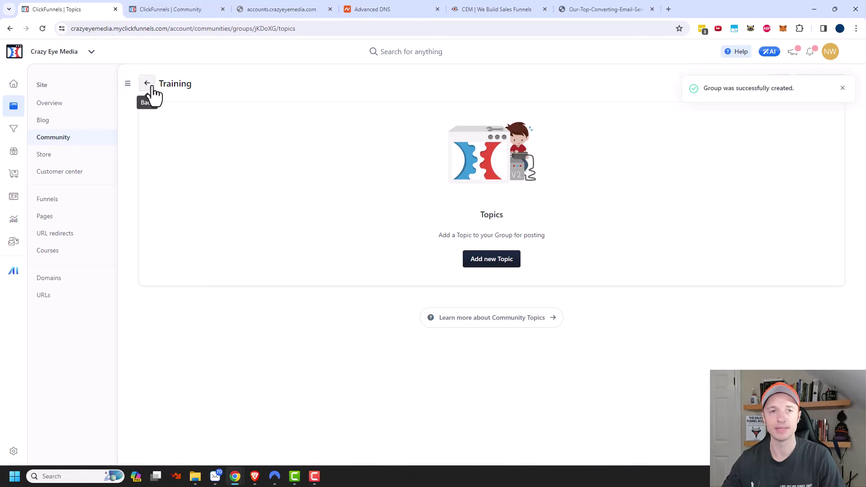
pyautogui.click(150, 86)
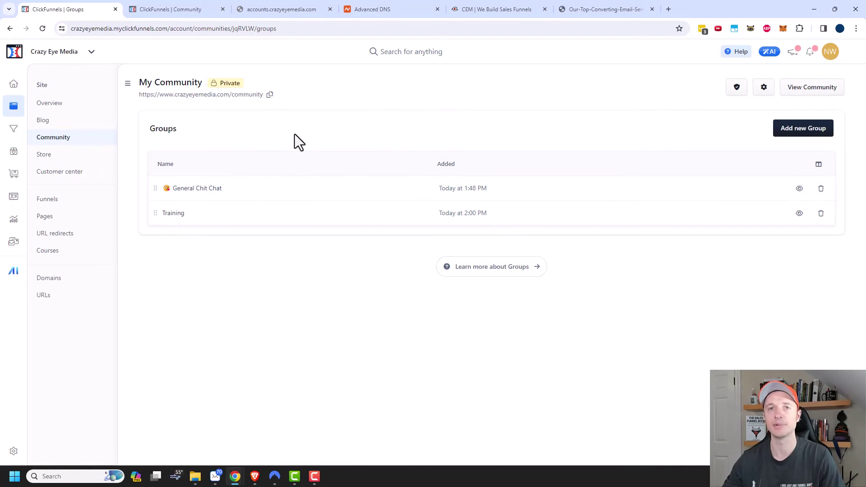
pyautogui.click(190, 8)
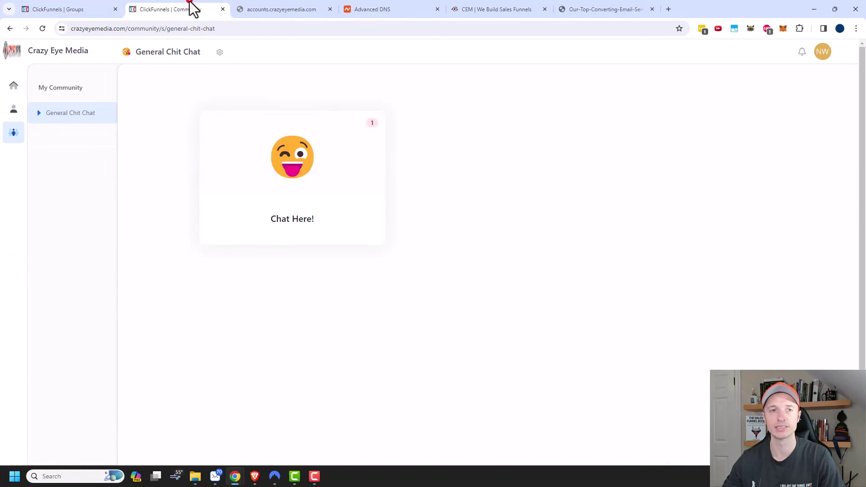
pyautogui.click(306, 186)
# - Rename the community to 'Crazy Eye Media Community'
pyautogui.click(64, 10)
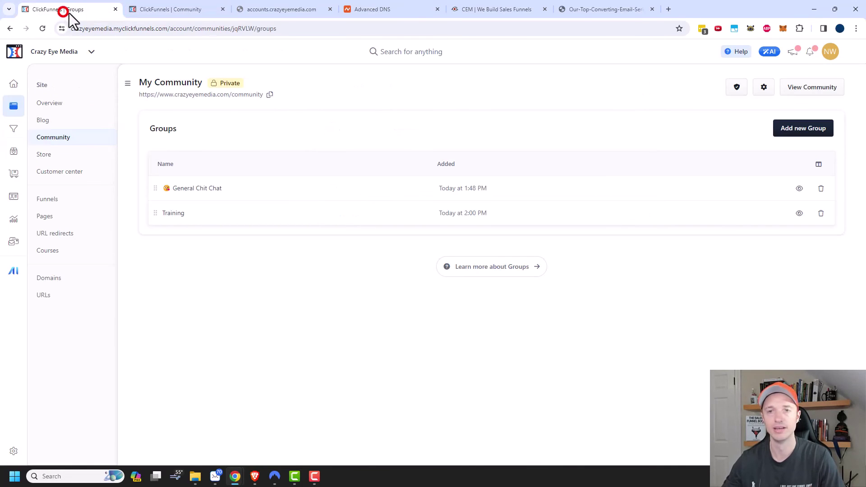
pyautogui.click(763, 88)
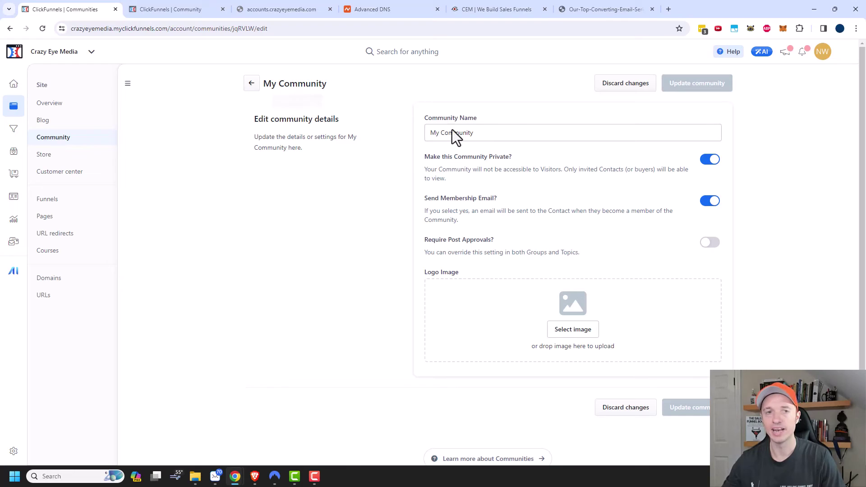
pyautogui.tripleClick(516, 132)
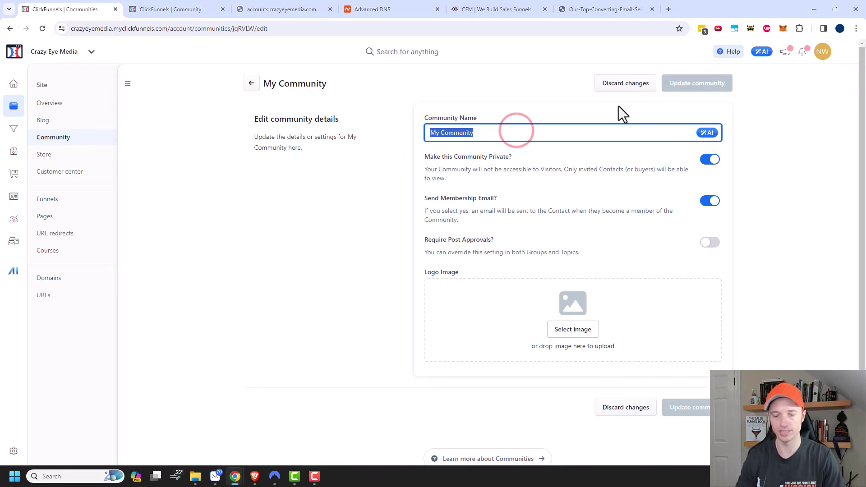
pyautogui.write('Crazy Eye M')
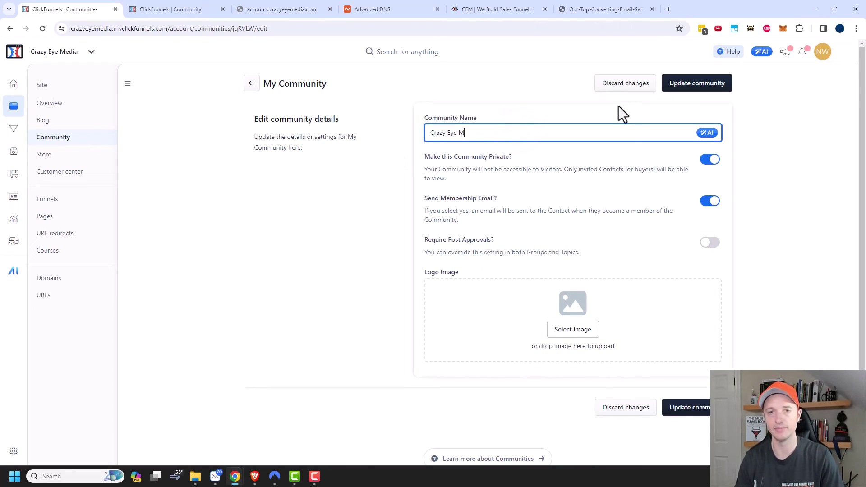
pyautogui.write('Community')
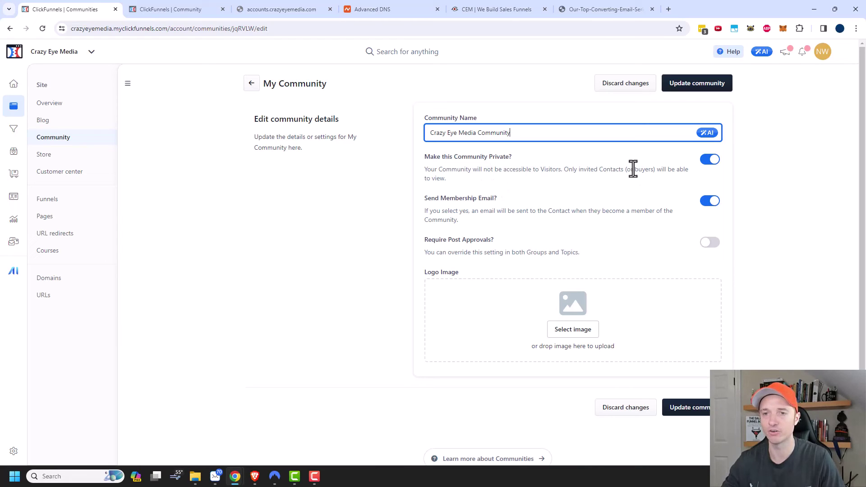
pyautogui.doubleClick(707, 161)
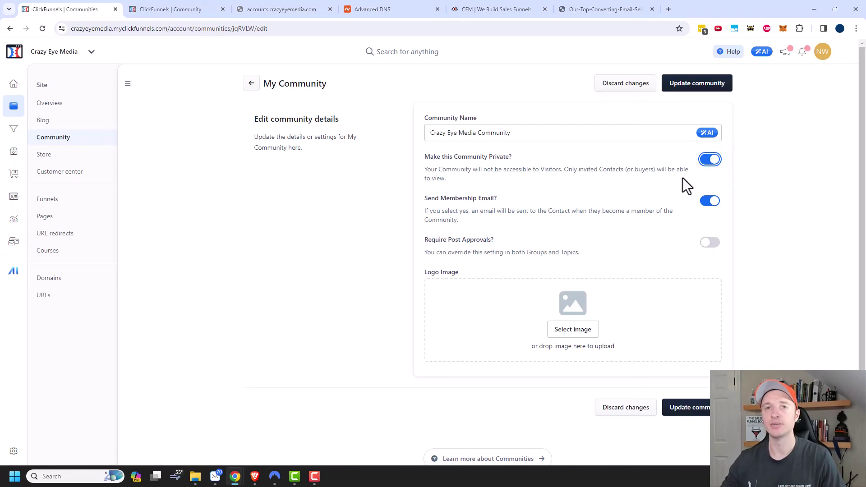
# - Turn off Make this Community Private, save the update, and copy the public link
pyautogui.click(709, 162)
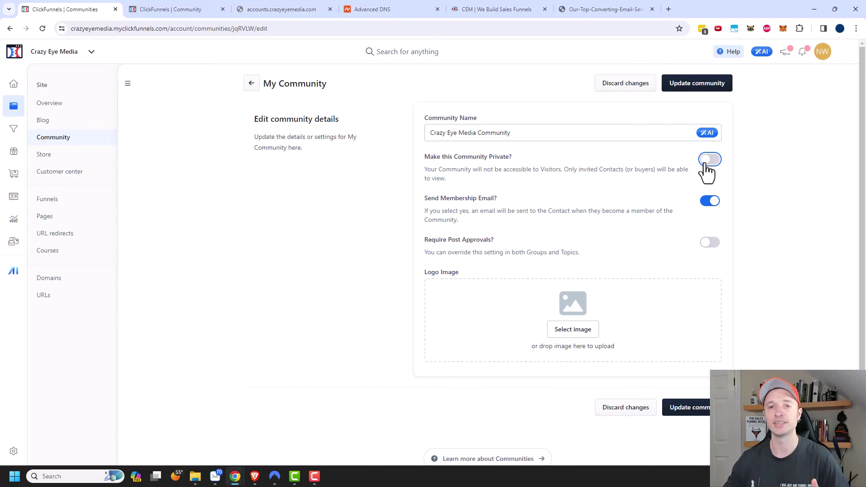
pyautogui.scroll(-1, 514, 210)
pyautogui.scroll(-1, 514, 210)
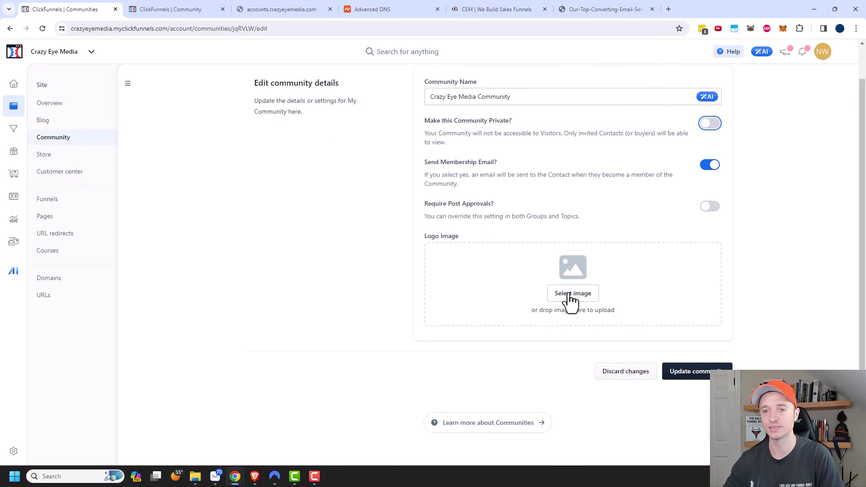
pyautogui.click(698, 376)
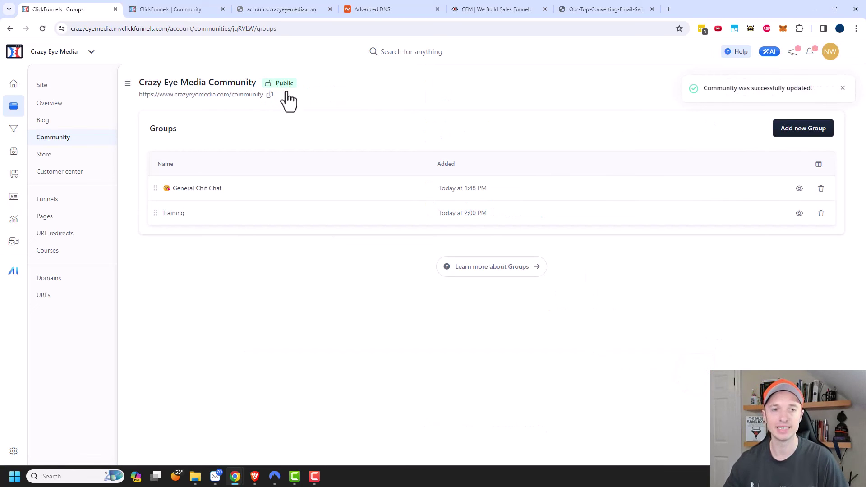
pyautogui.click(270, 95)
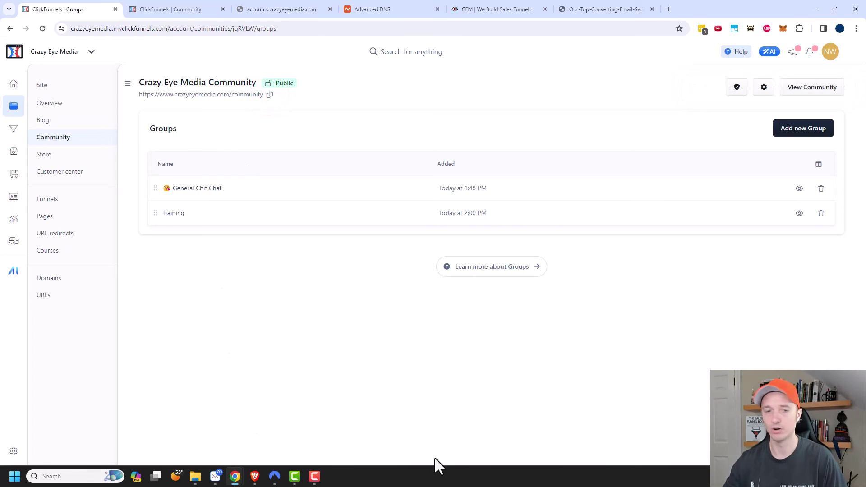
# - Paste the copied community link into Brave to load the public community page logged out
pyautogui.click(255, 476)
pyautogui.click(463, 20)
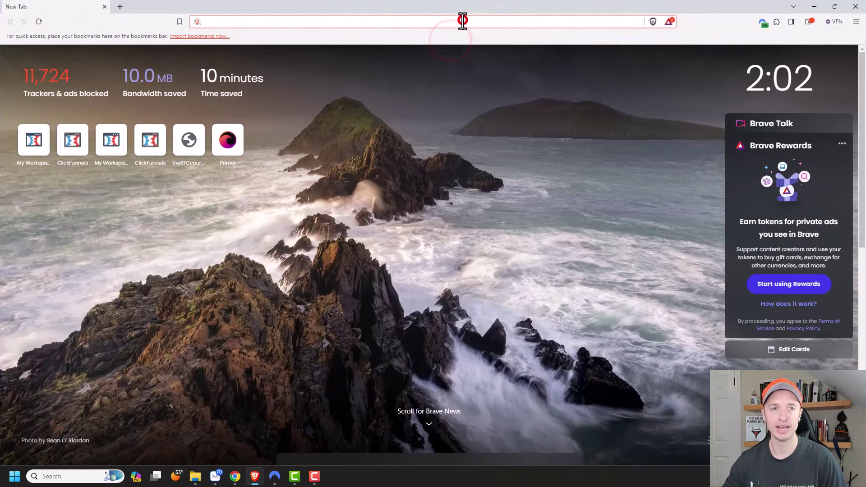
pyautogui.hotkey('ctrl', 'v')
pyautogui.press('Return')
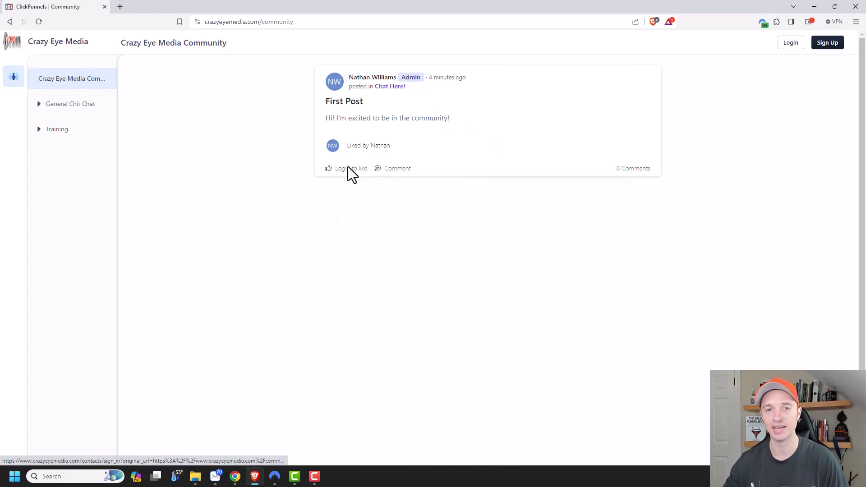
# - As a visitor, try commenting on First Post and signing up, then check the empty Training group
pyautogui.click(396, 170)
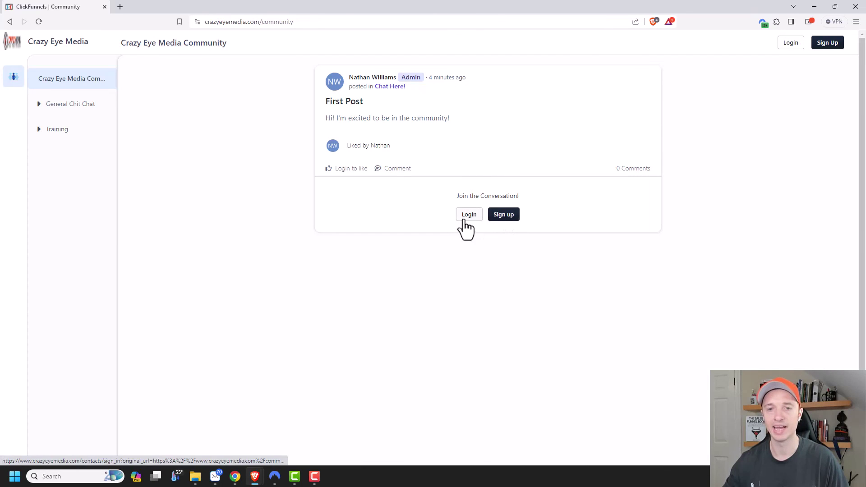
pyautogui.click(502, 217)
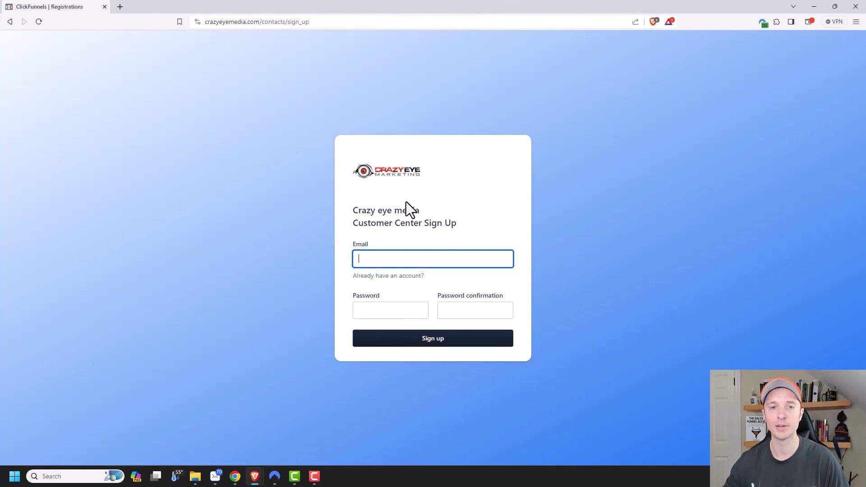
pyautogui.click(9, 22)
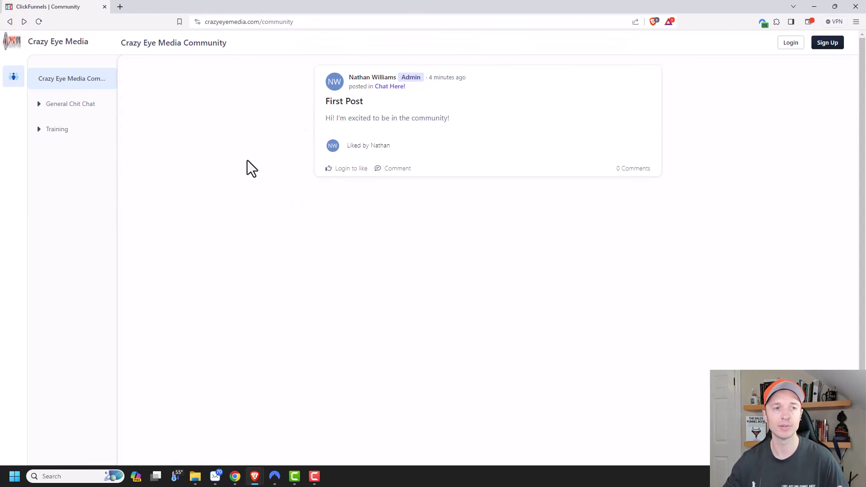
pyautogui.click(48, 130)
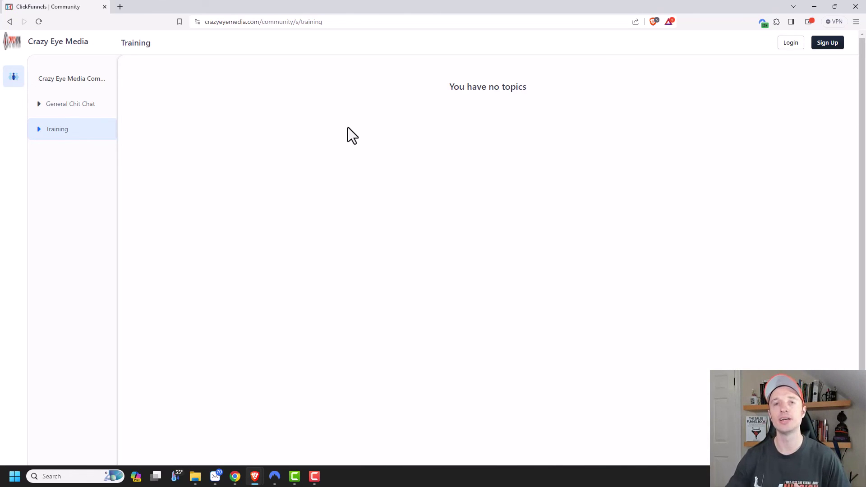
pyautogui.click(815, 7)
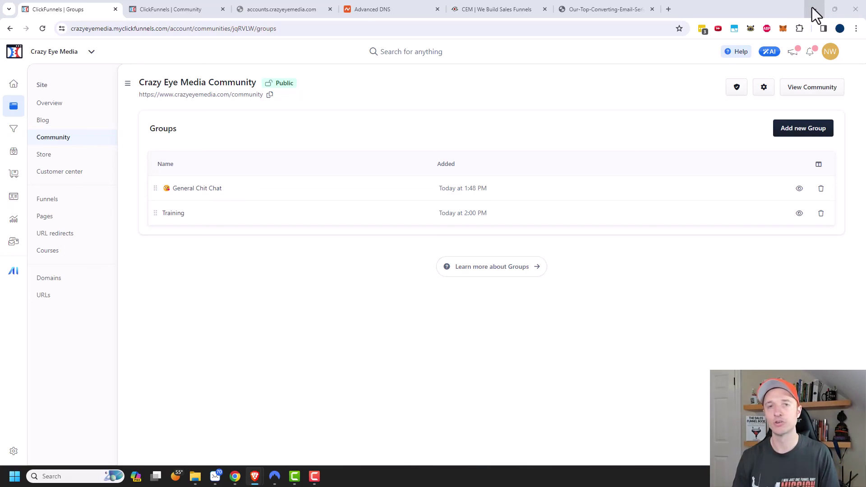
pyautogui.click(659, 171)
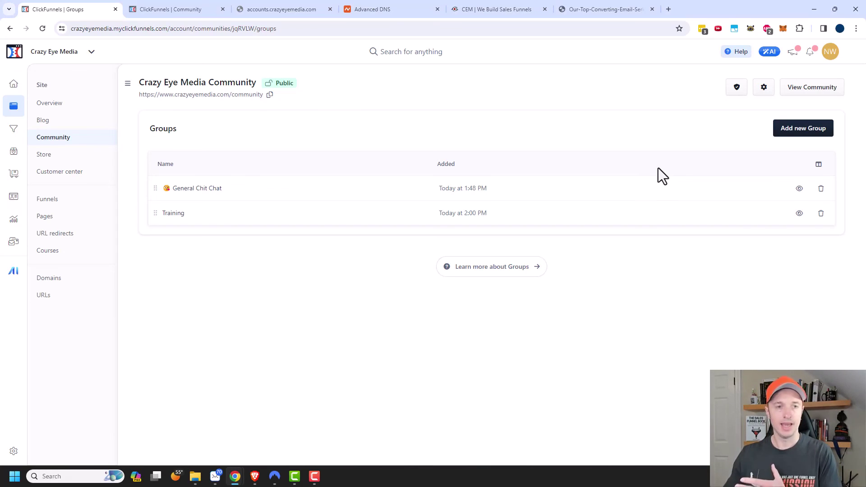